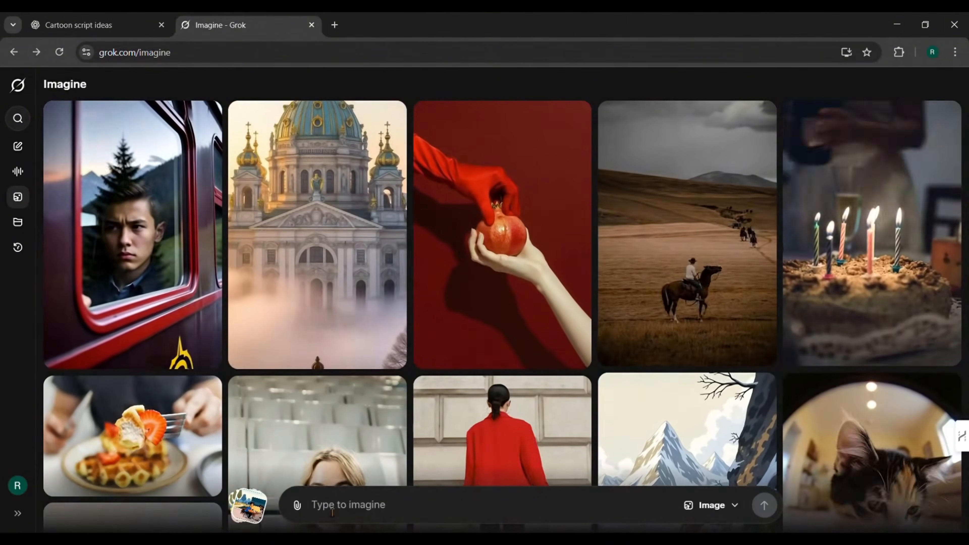
Step: Write an image prompt for a cartoon park background with three front-facing benches, a lake, trees and a few people around
text(background of a park)
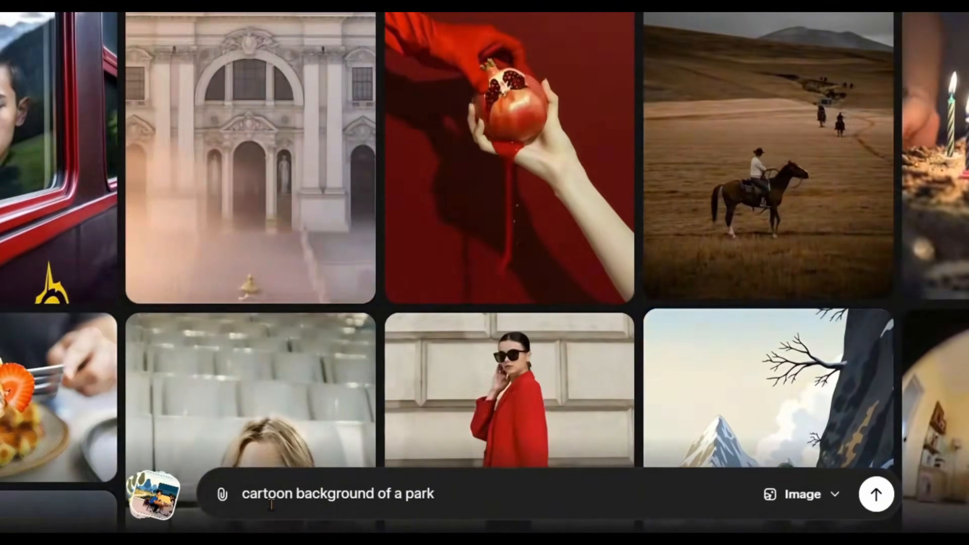
text(, in the park there is three benches ,)
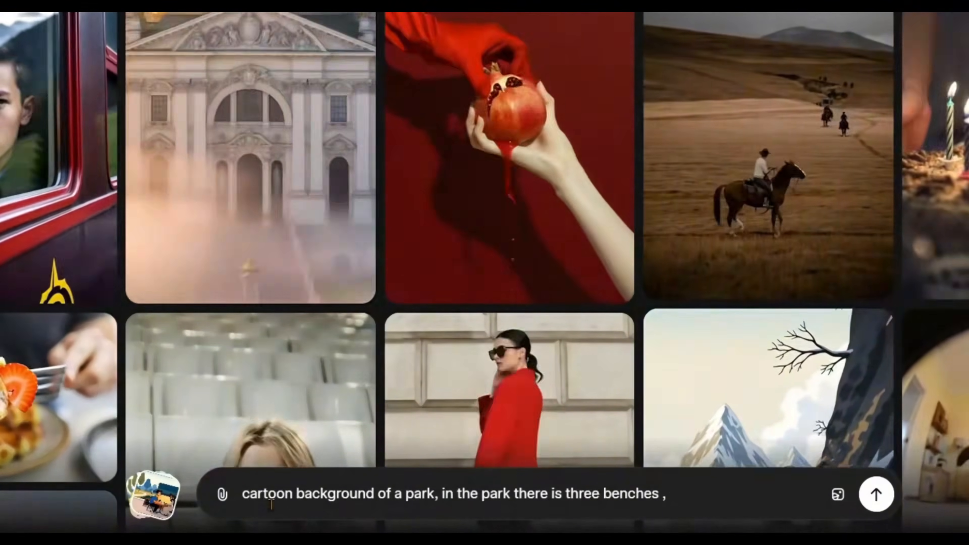
text( front view of benches are visible )
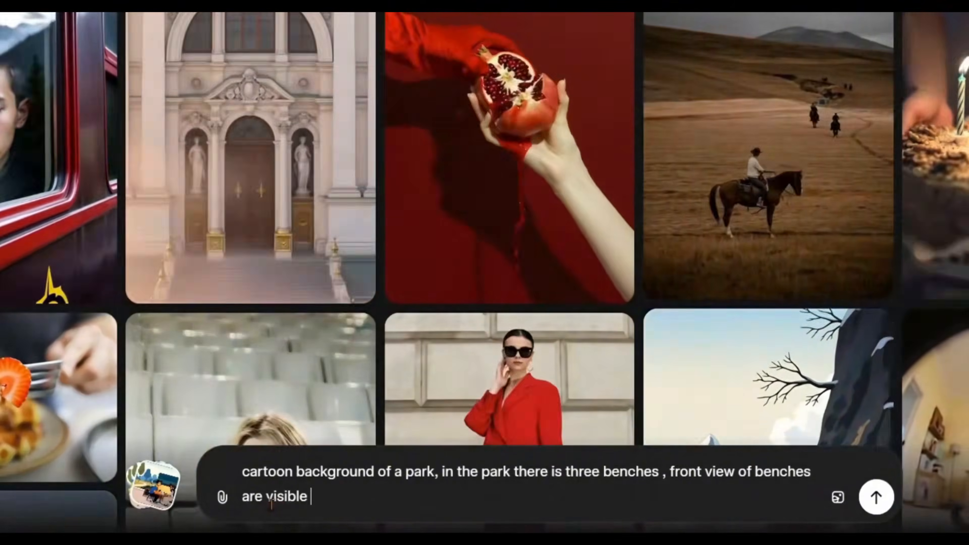
text(to the camera,  also there is a lake , trees and)
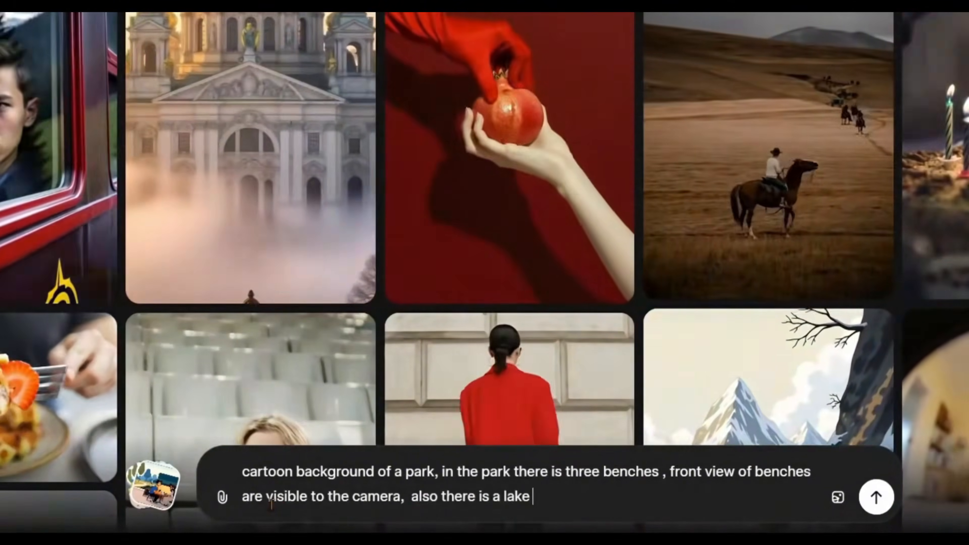
text( are few peoples around.)
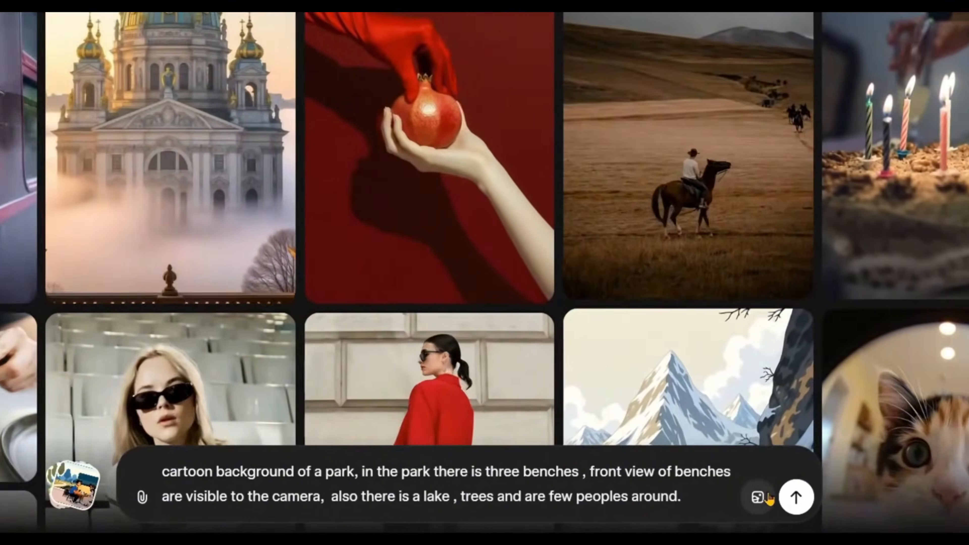
Step: Set the output type to Image and generate the park backgrounds from the prompt
click(838, 497)
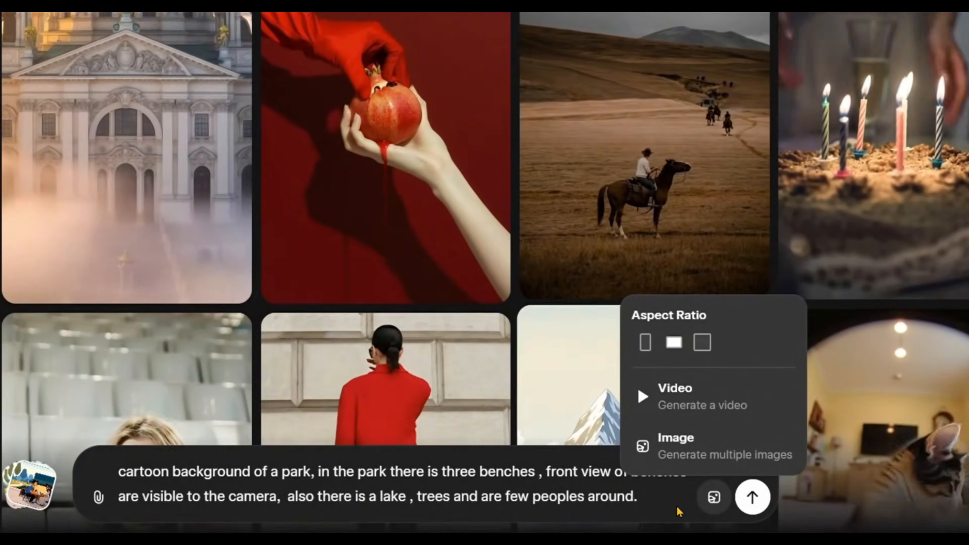
click(699, 460)
click(753, 499)
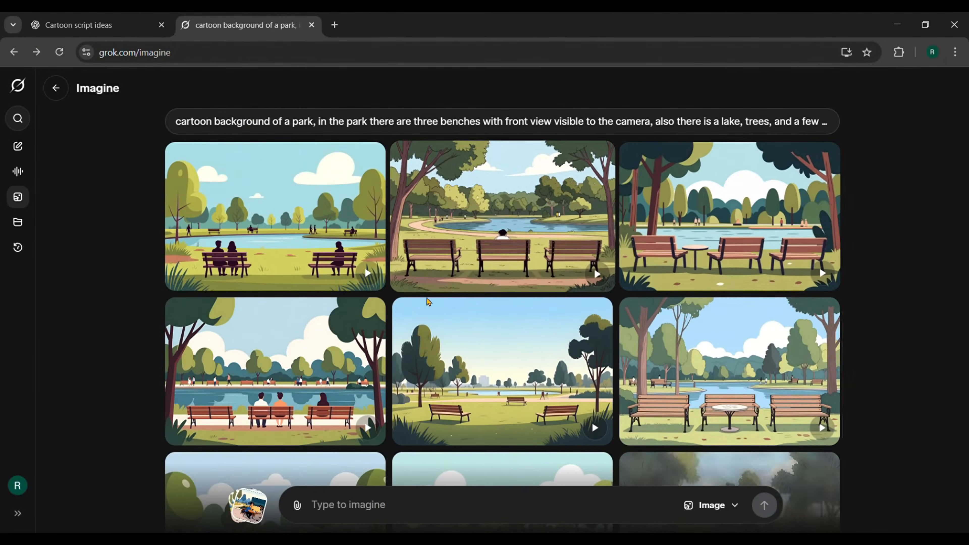
Step: Browse the generated parks and open the lakeside one with three benches and a small round table at the middle bench
scroll(693, 310, down, 8)
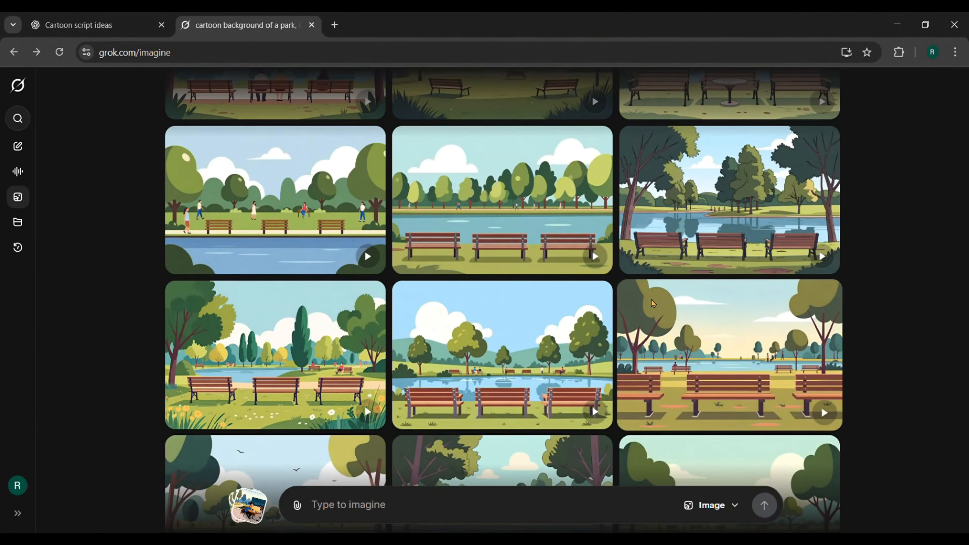
scroll(653, 303, down, 5)
scroll(654, 304, down, 1)
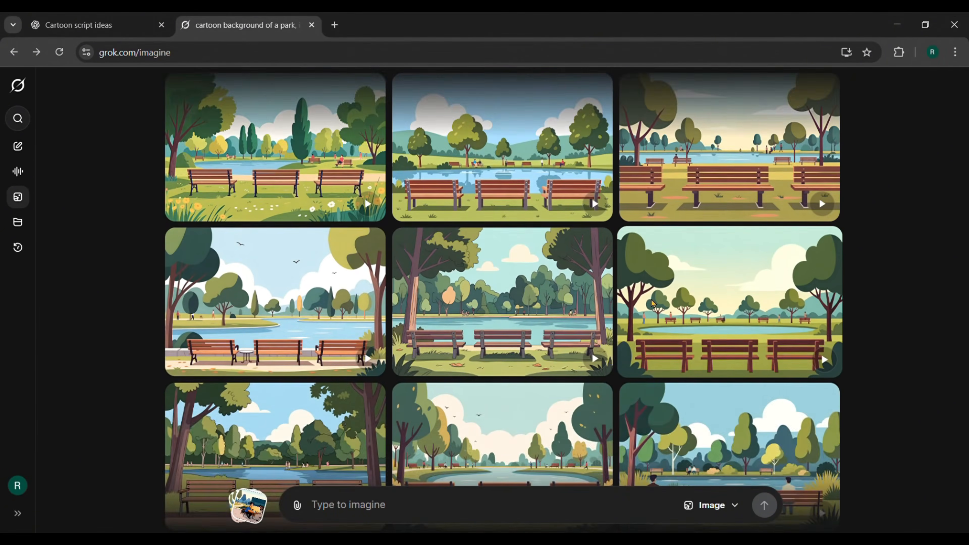
scroll(653, 304, down, 5)
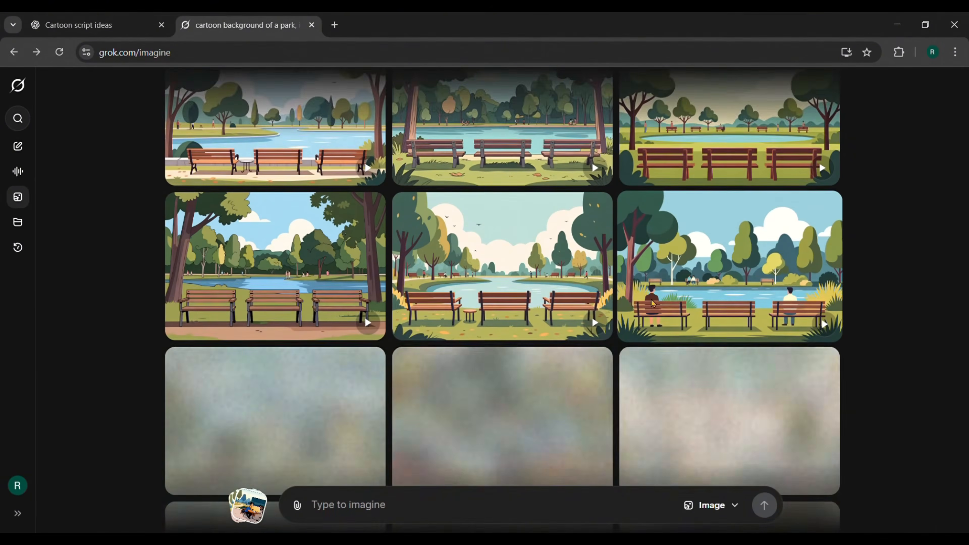
scroll(652, 304, down, 1)
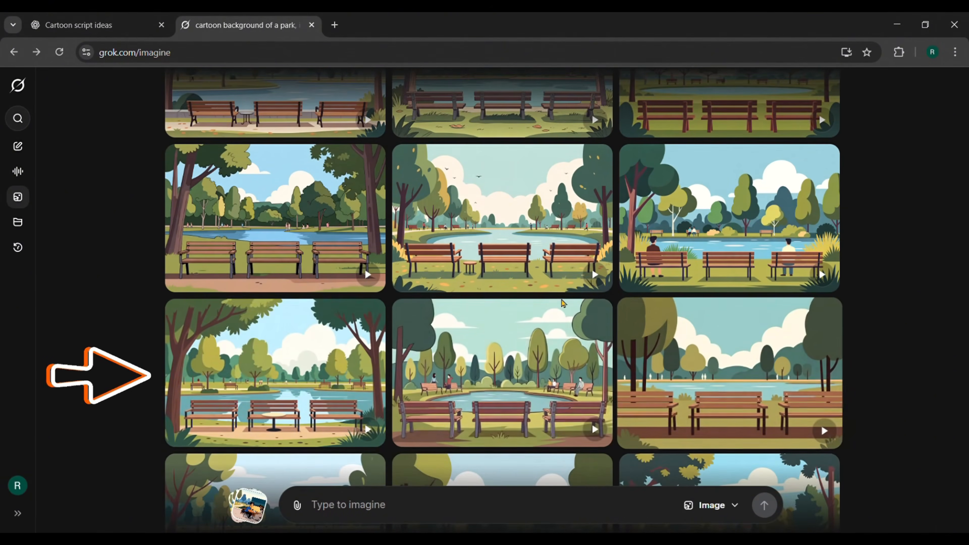
click(311, 371)
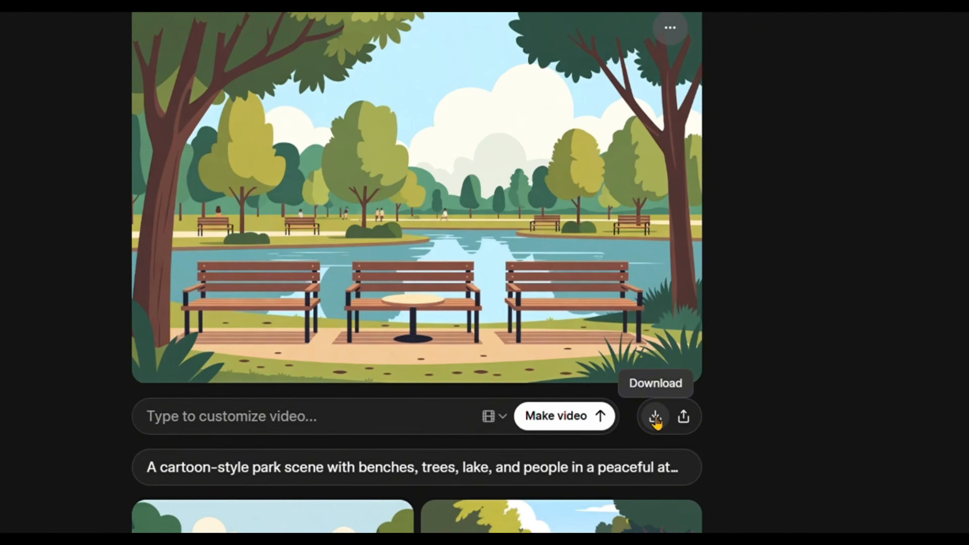
Step: Save the opened park image to the computer and close its separate image tab
click(656, 418)
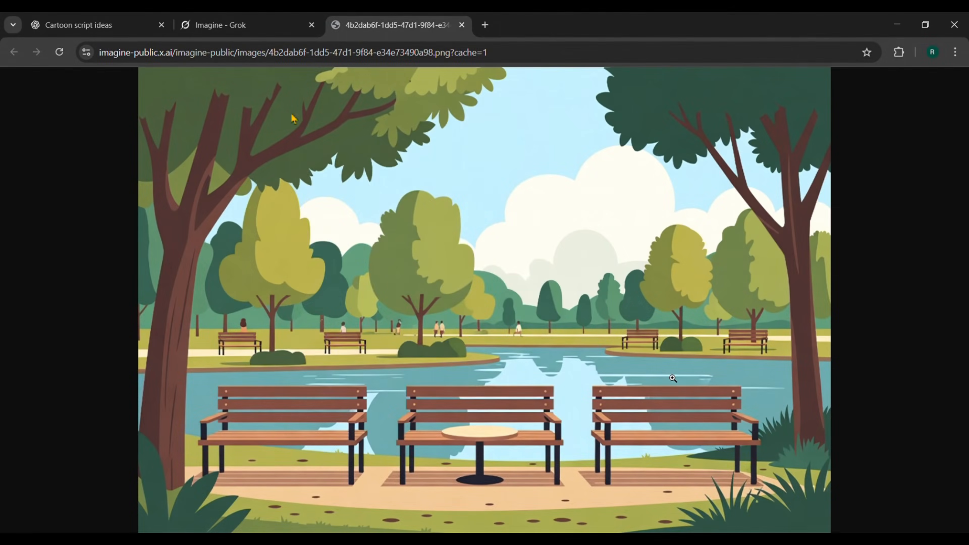
right_click(293, 118)
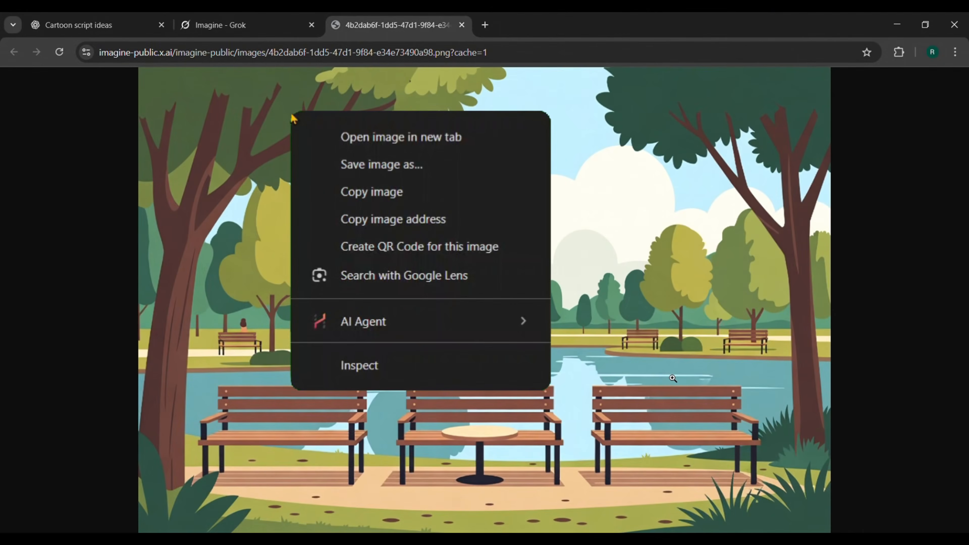
click(361, 168)
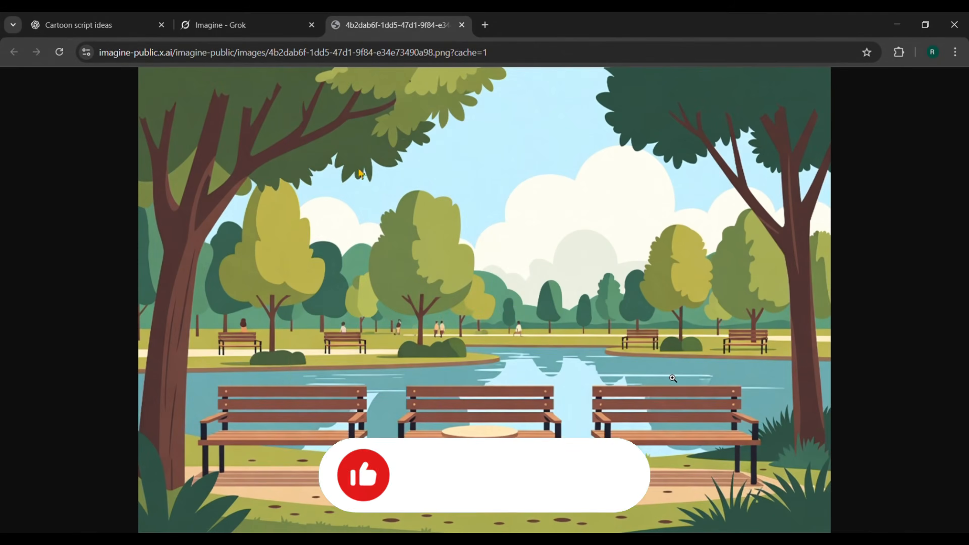
click(462, 25)
key(Escape)
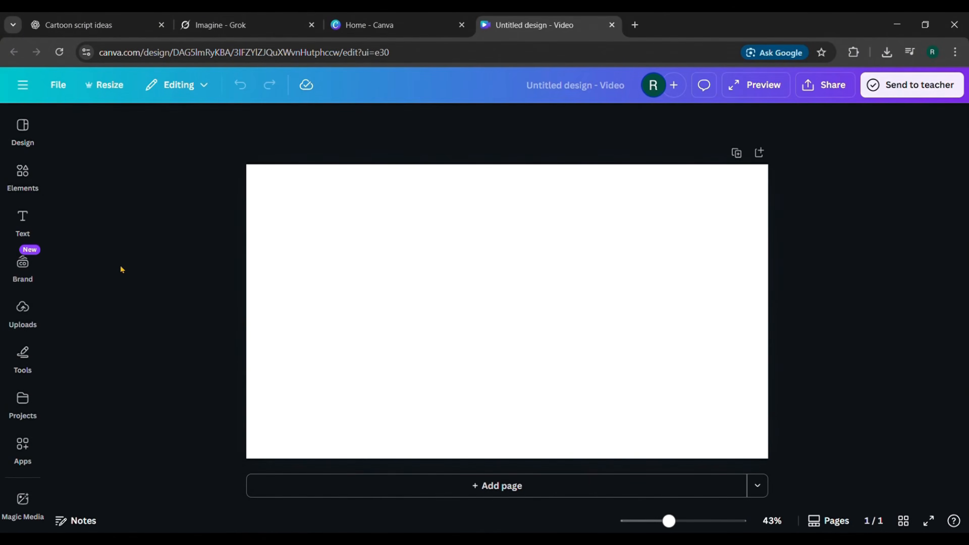
Step: In the blank Canva video design, add the uploaded lakeside park image and set it as the page background
click(23, 310)
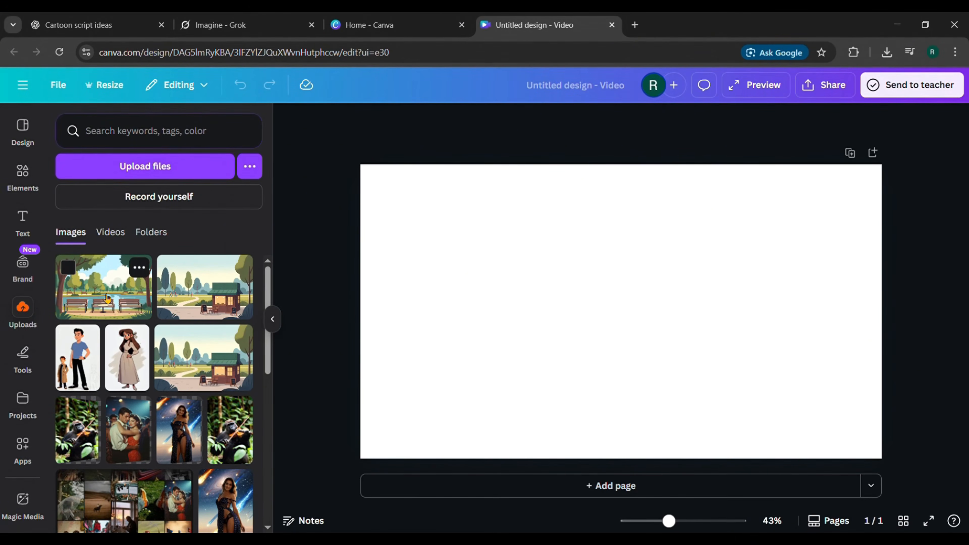
click(103, 301)
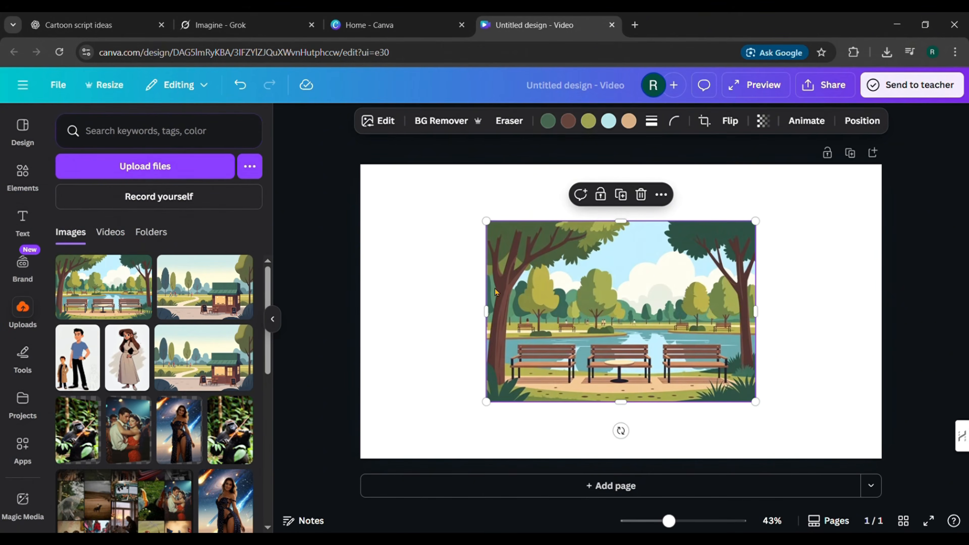
right_click(539, 294)
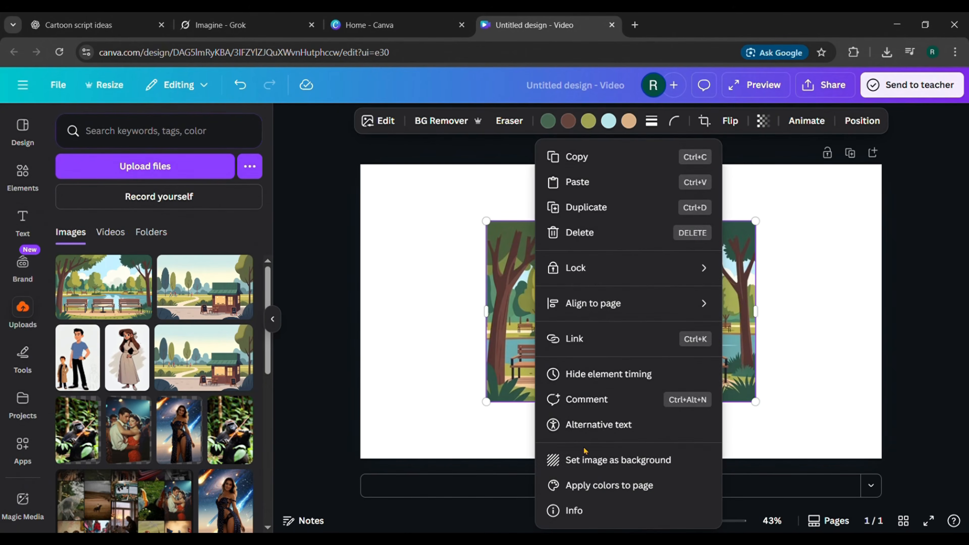
click(584, 460)
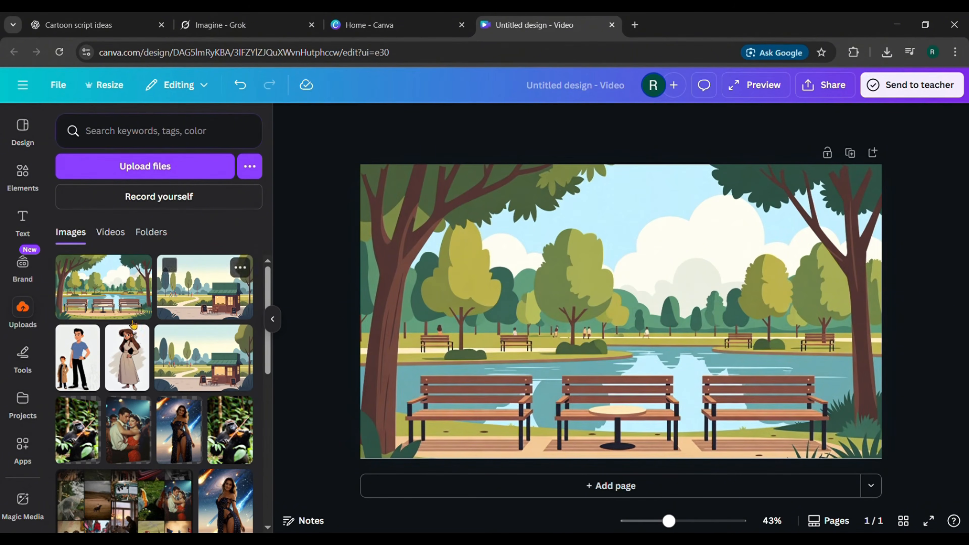
Step: Add the uploaded man and woman character images to the page and remove the background of the woman's image
click(81, 355)
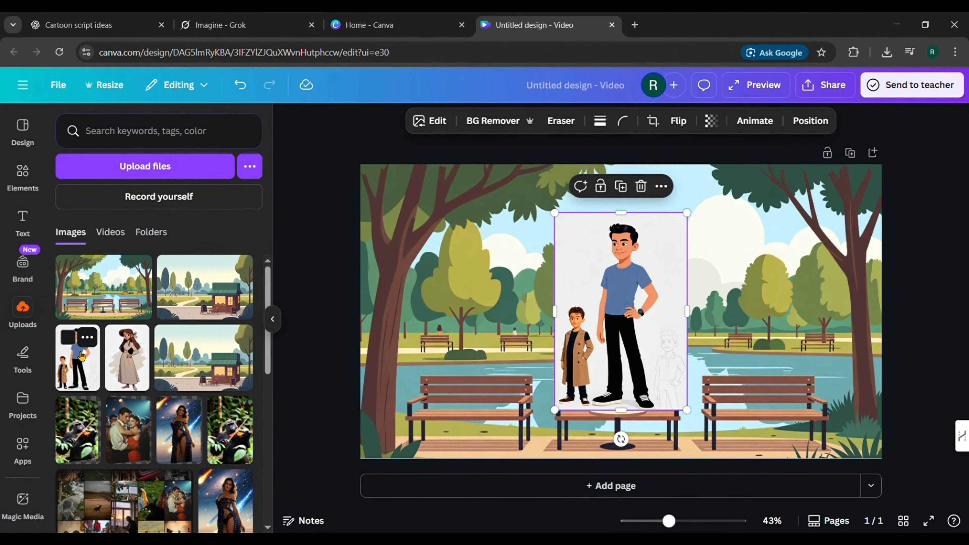
click(143, 376)
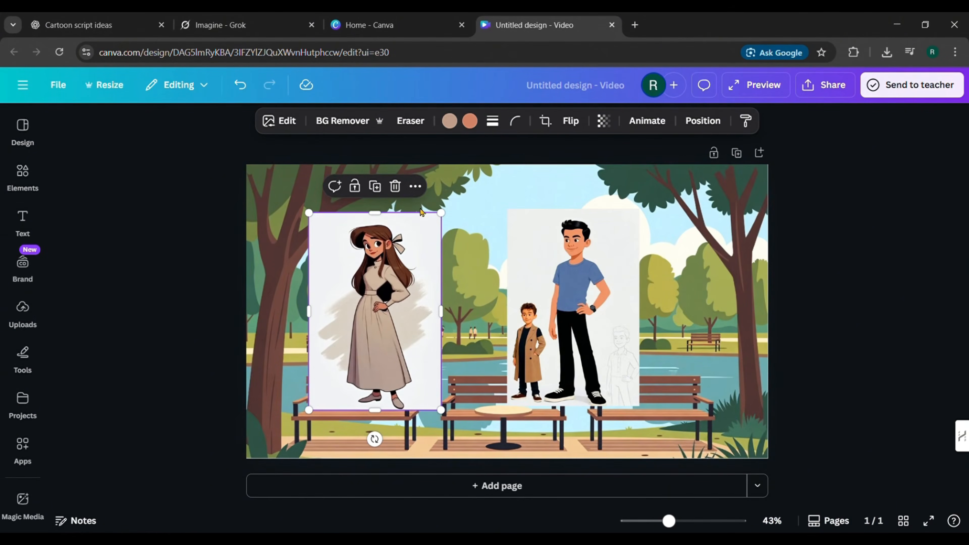
click(354, 121)
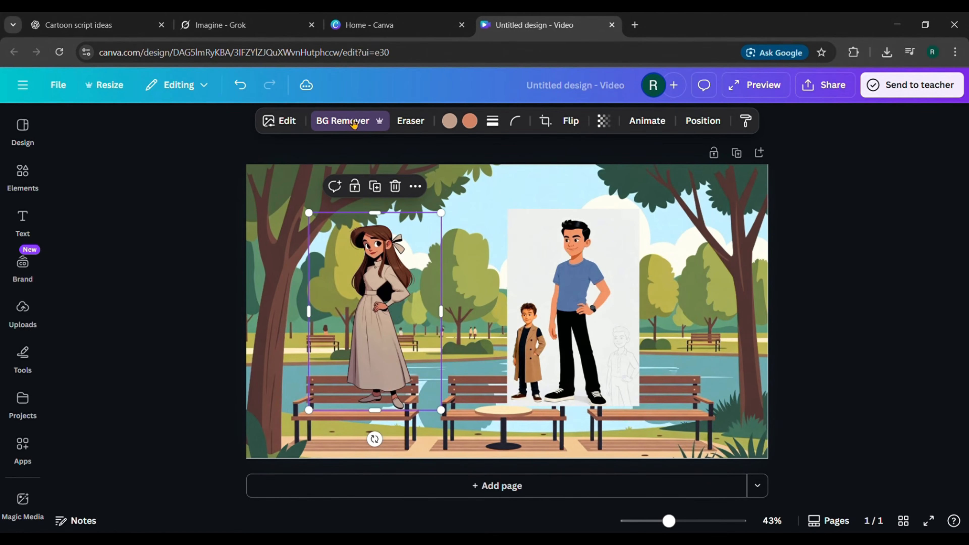
Step: Crop the small boy out of the man's image and remove that image's background
click(562, 290)
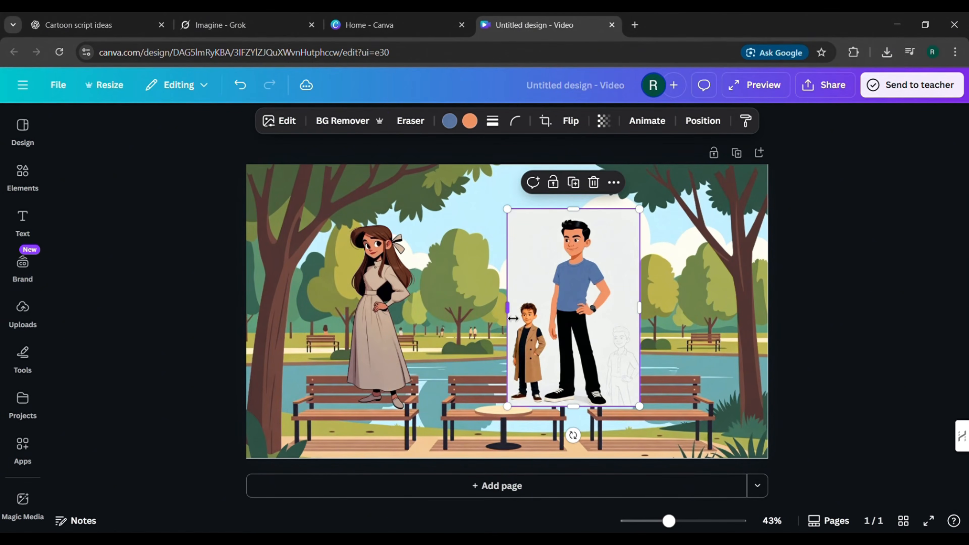
drag(513, 318, 552, 323)
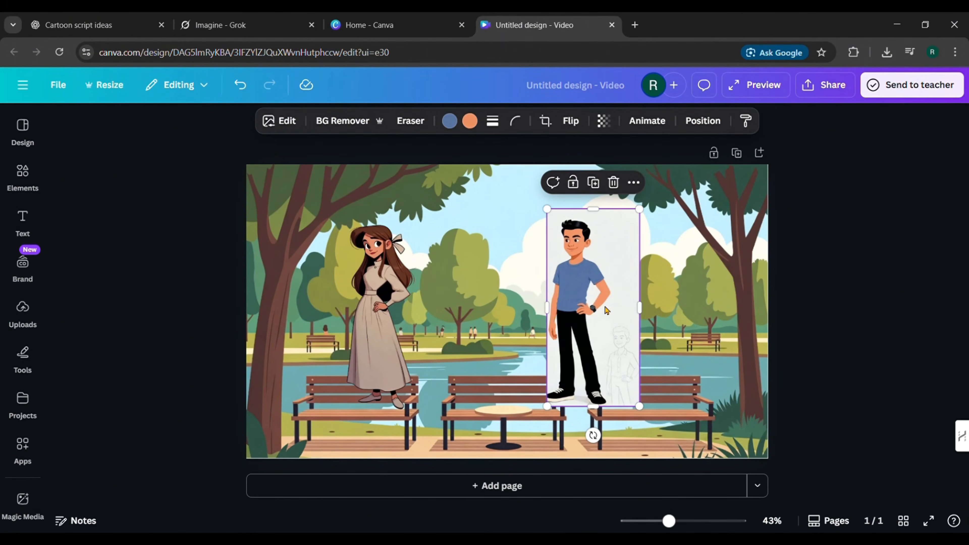
click(365, 129)
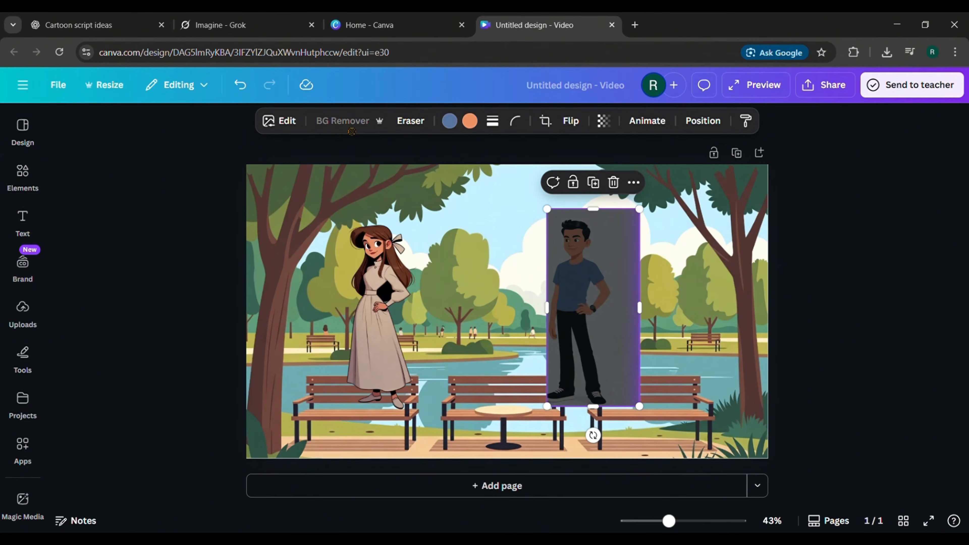
Step: Shrink the woman and the man and place them side by side in the park's lower-right corner, beside the last bench
click(705, 283)
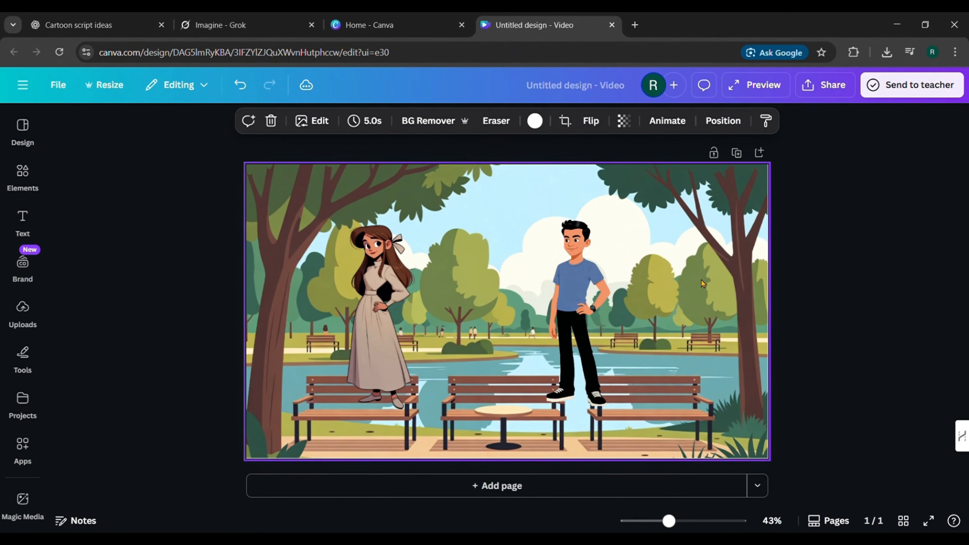
click(354, 306)
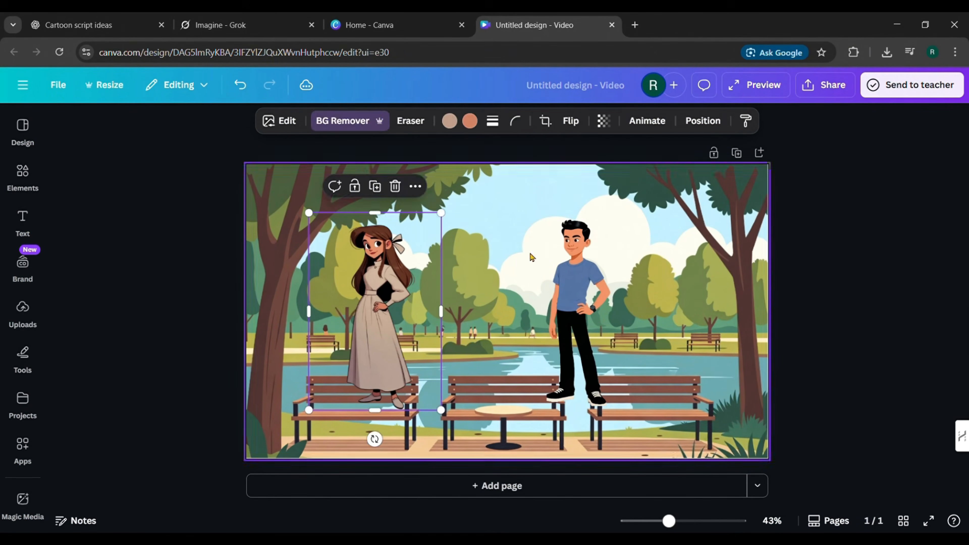
click(571, 288)
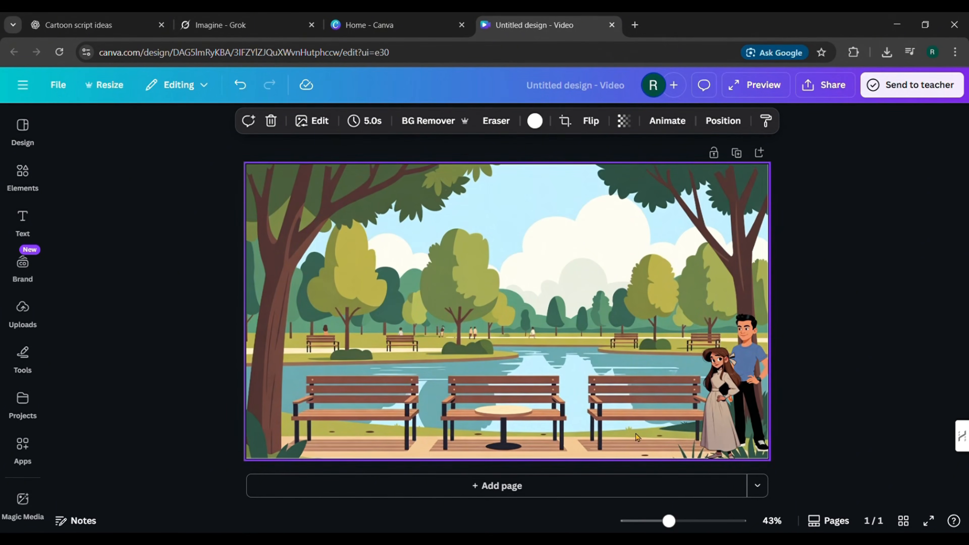
Step: Download the composed park scene as a PNG file
click(825, 85)
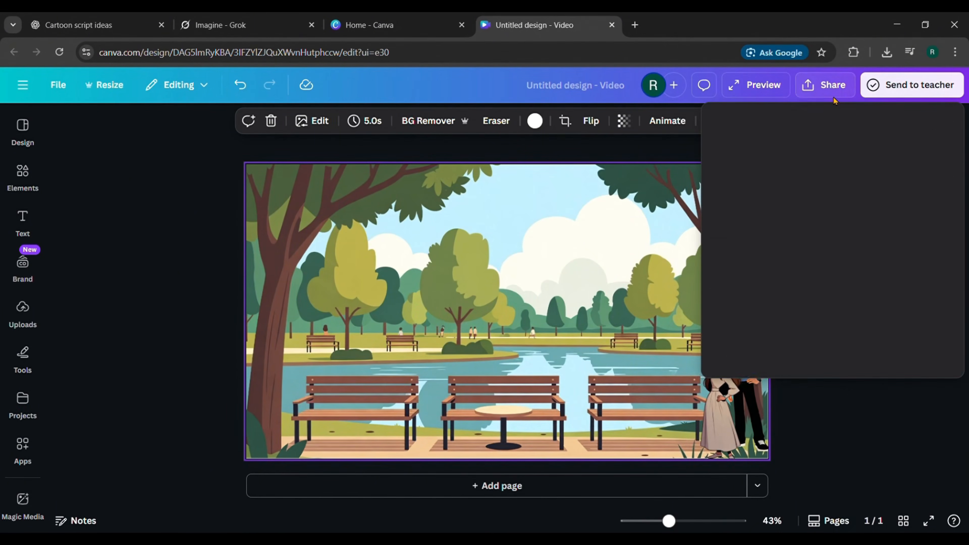
click(739, 345)
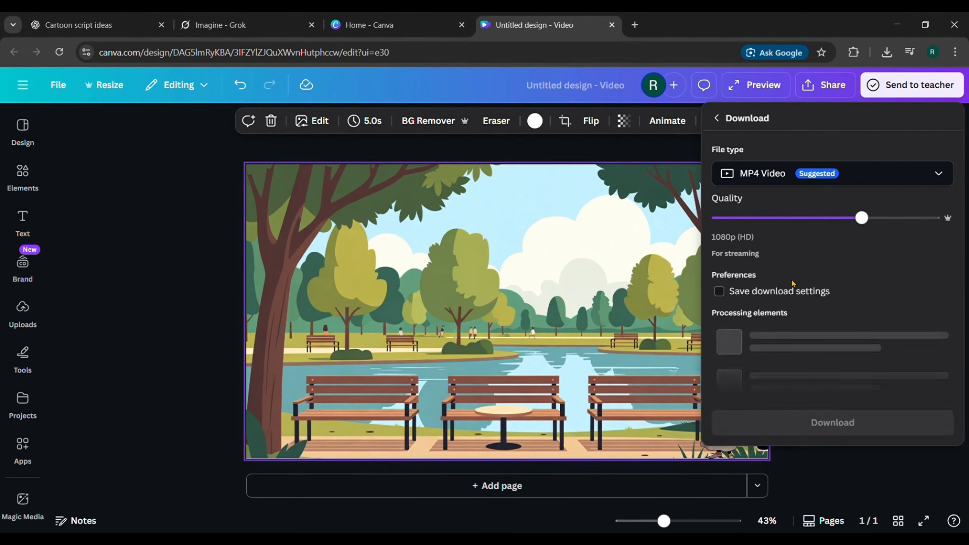
click(939, 174)
click(801, 259)
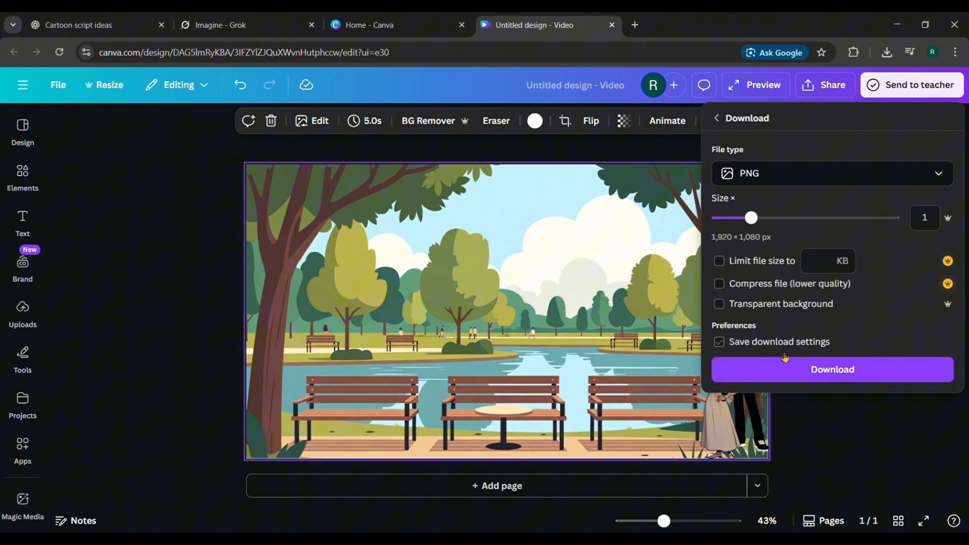
click(780, 372)
click(826, 359)
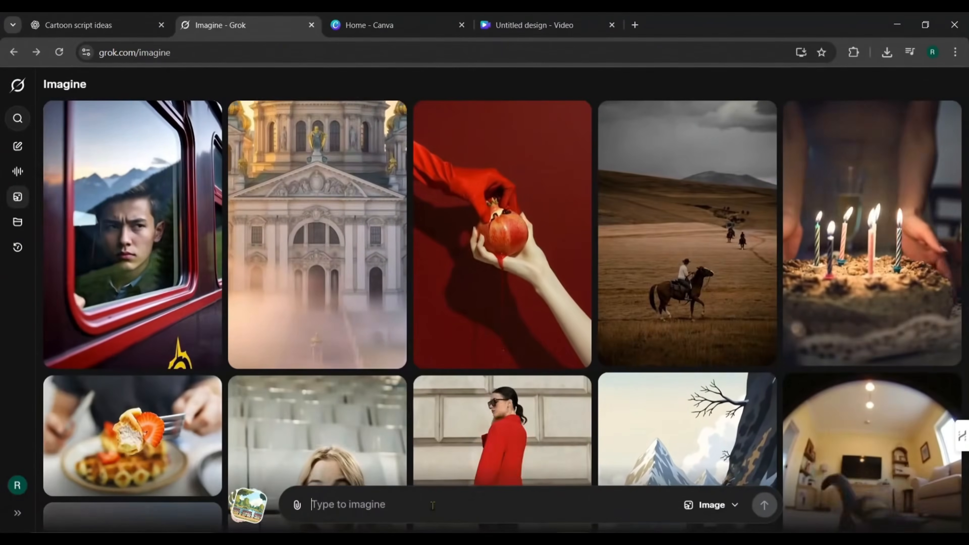
Step: Upload the composed park scene, Untitled design.png, to Grok Imagine
click(297, 505)
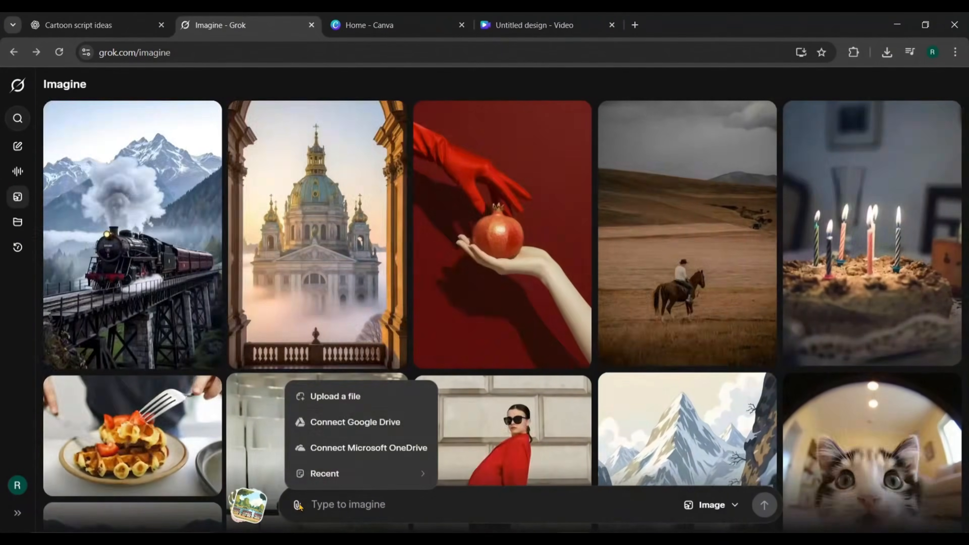
click(335, 397)
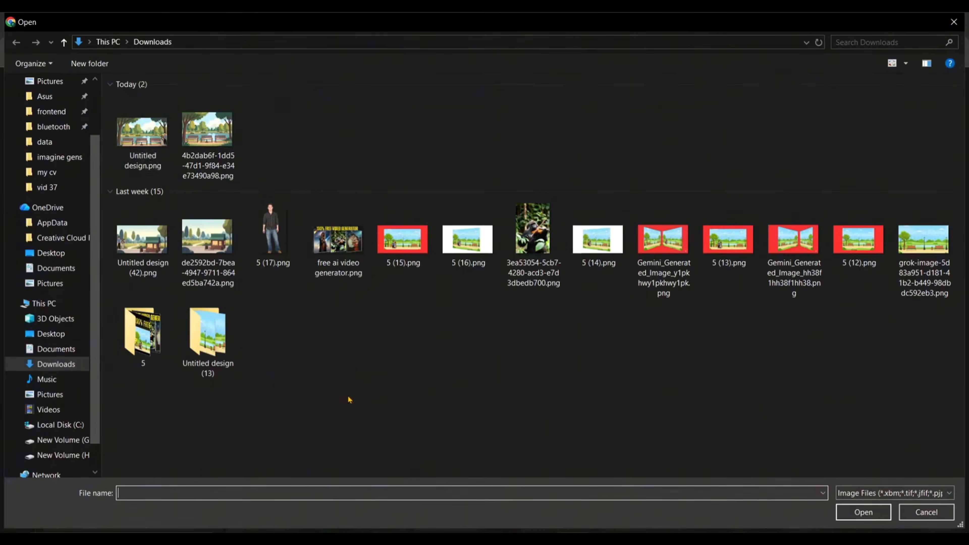
click(153, 149)
click(854, 513)
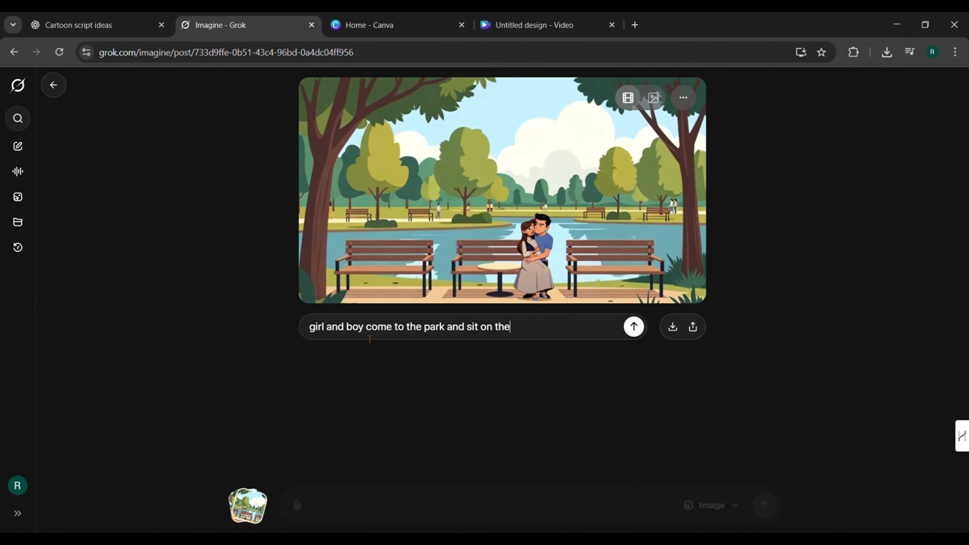
Step: Generate a video prompted with: girl and boy come to the park and sit on the bench in the middle, then boy says "today is a beautiful day"
text(, then boy says "today is a beautiful day".)
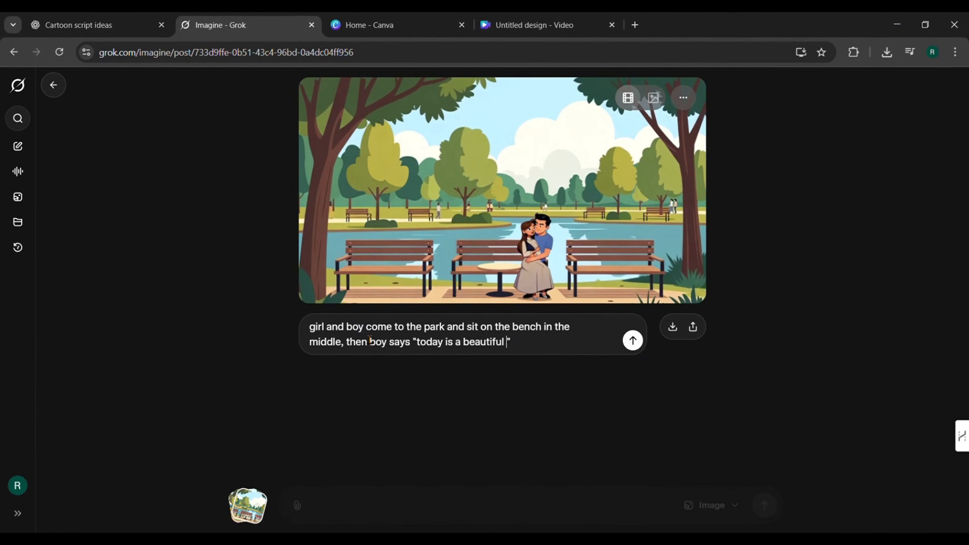
click(639, 342)
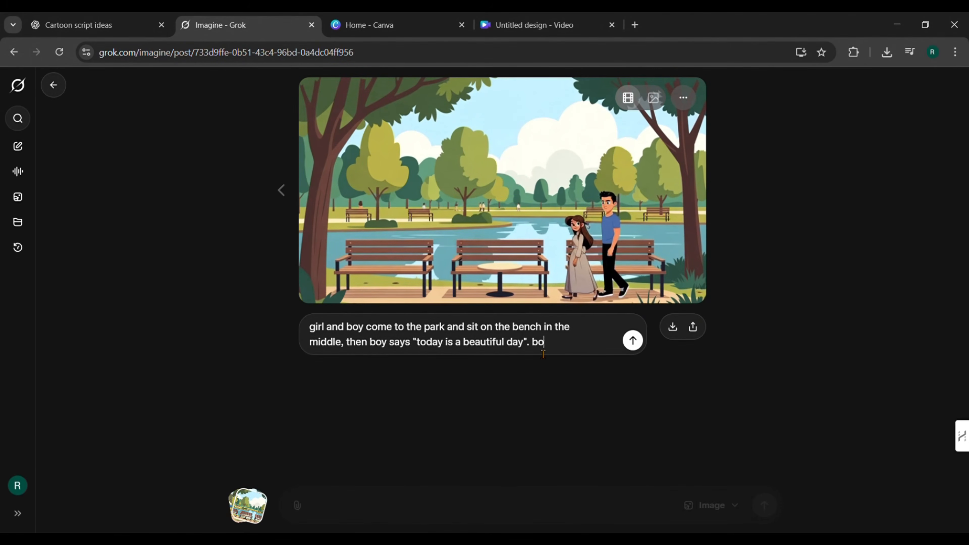
Step: Extend the prompt with "both sit on the bench and leave the table as it is." and regenerate the video
text(he bec)
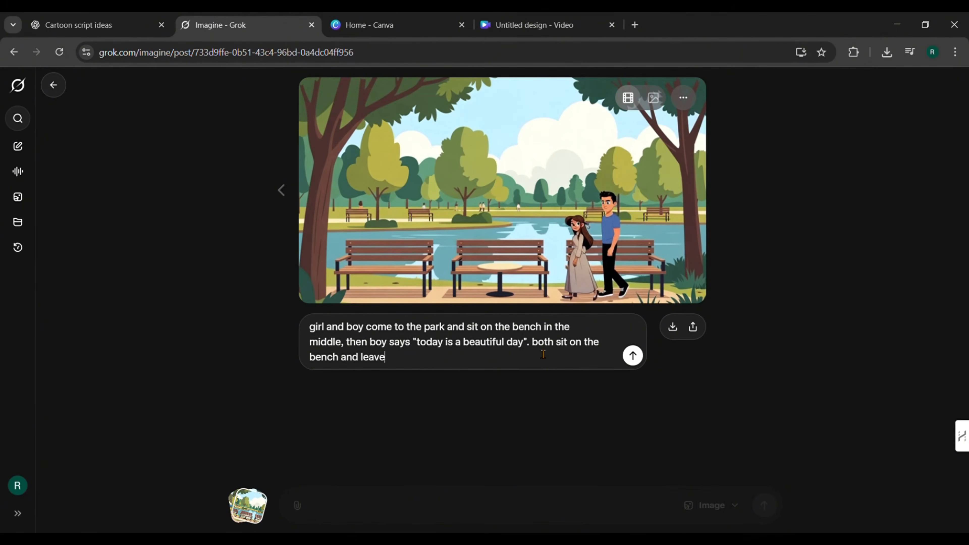
click(632, 355)
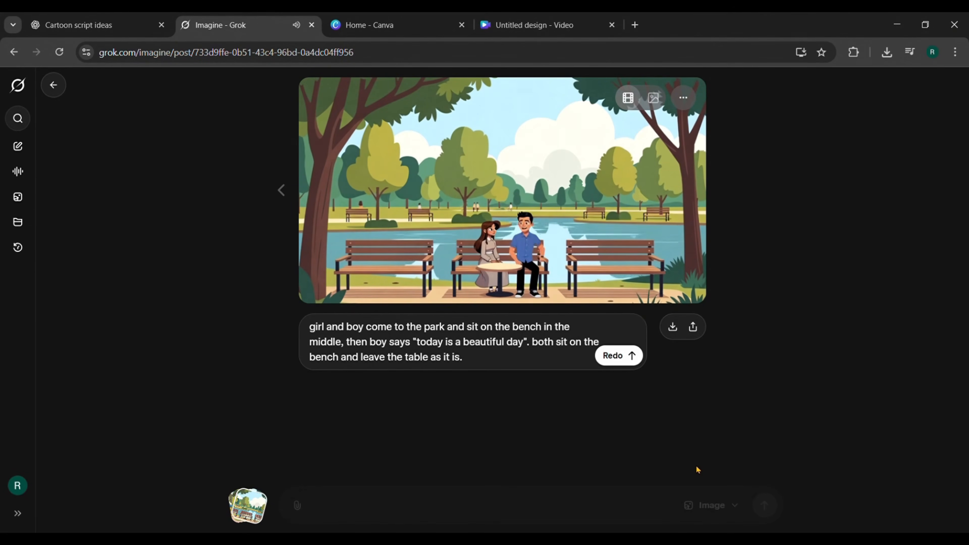
mouse_move(327, 276)
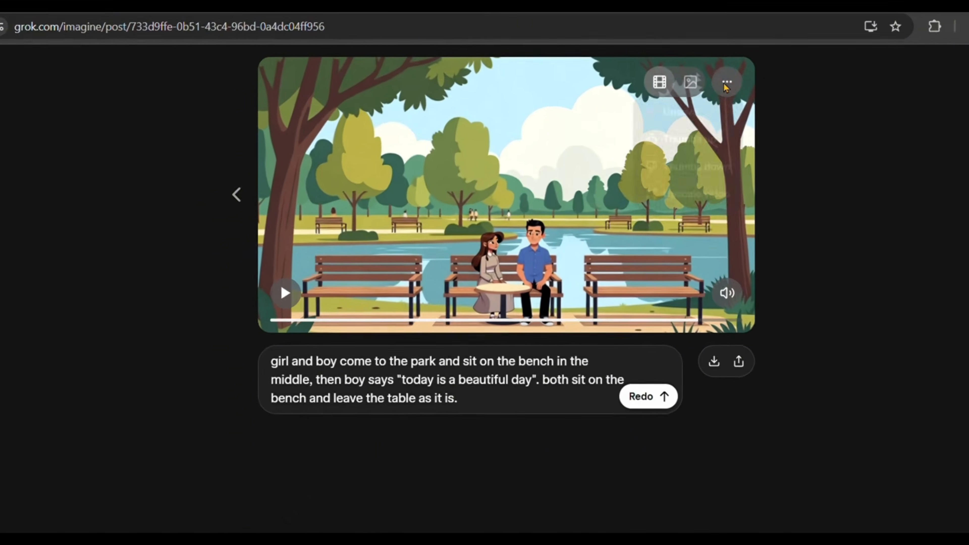
Step: Upscale the video of the couple seated on the middle bench and download it
click(684, 97)
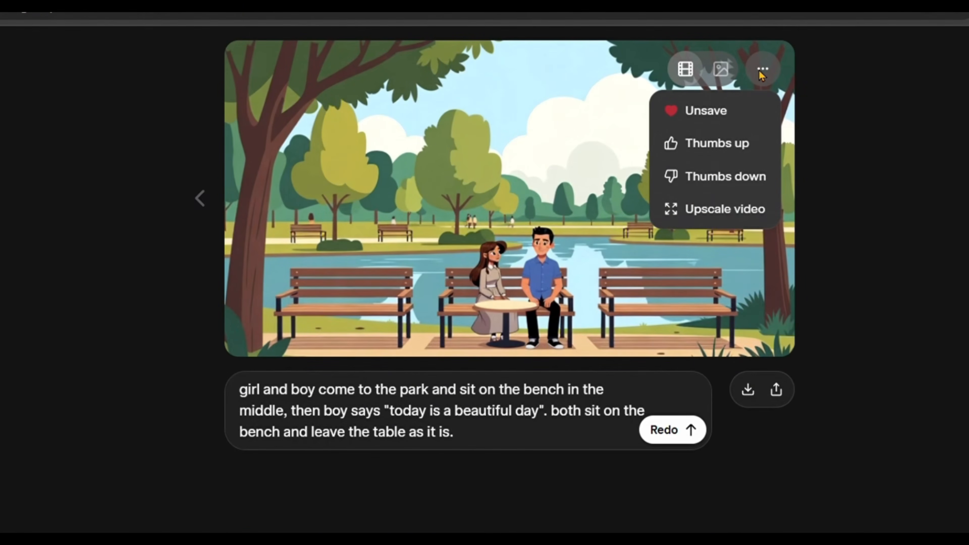
click(707, 216)
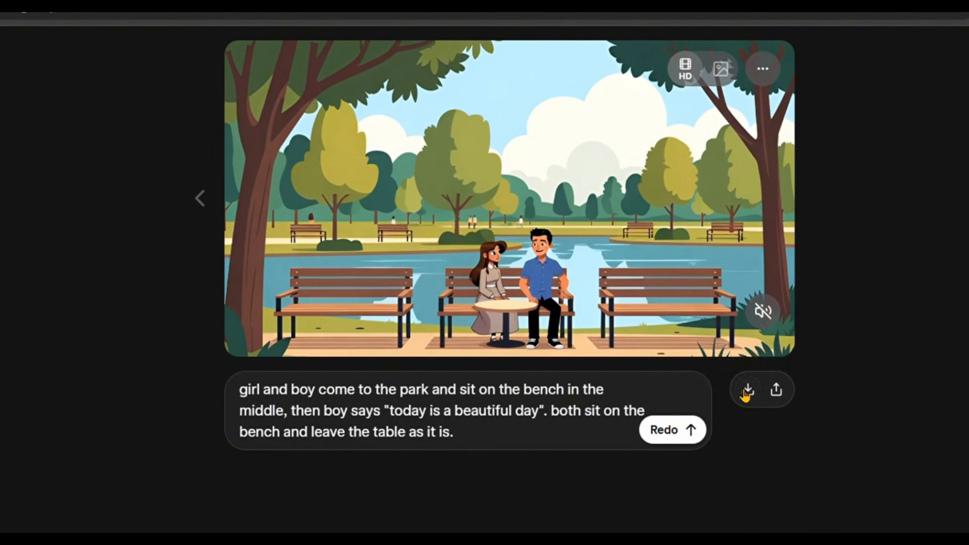
click(750, 389)
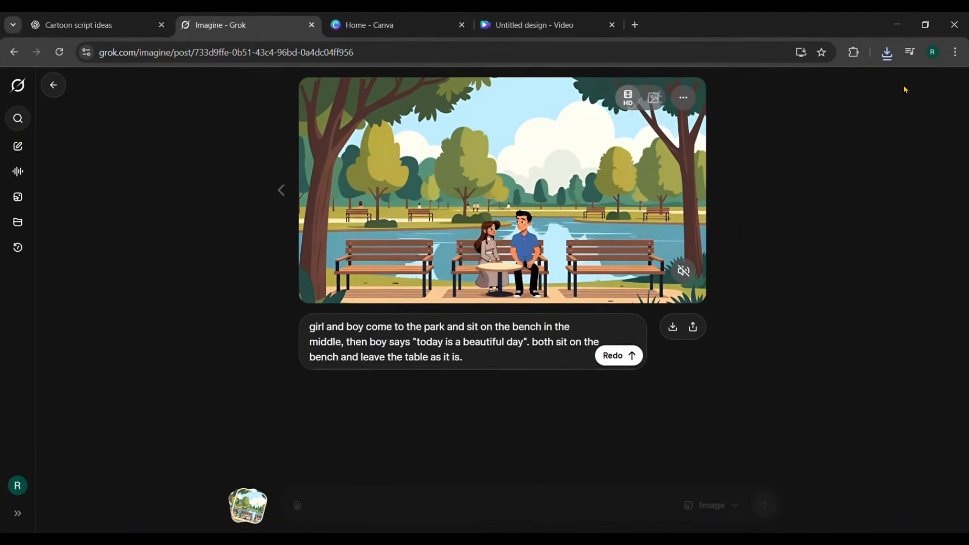
Step: Open the newly downloaded video in PotPlayer, enlarged and paused near its end with the couple seated
click(884, 52)
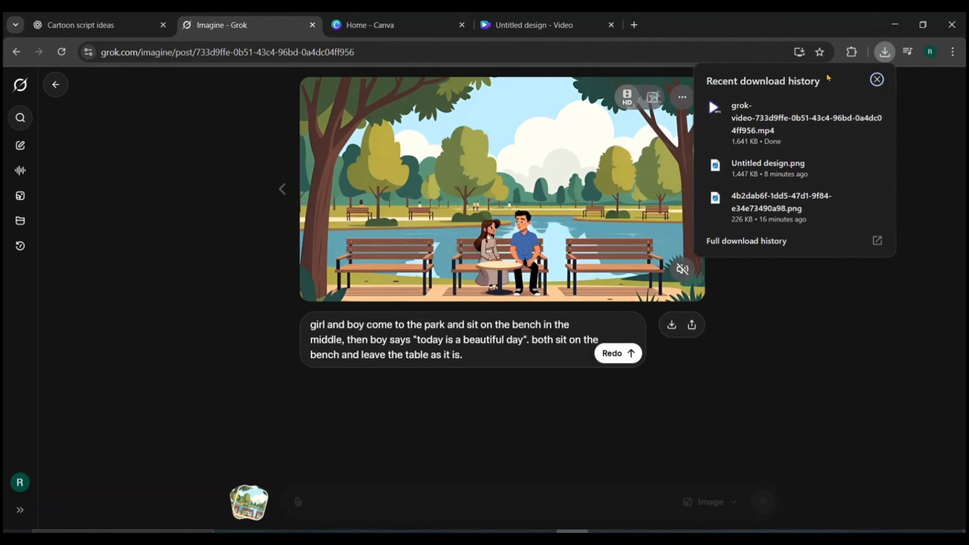
click(805, 118)
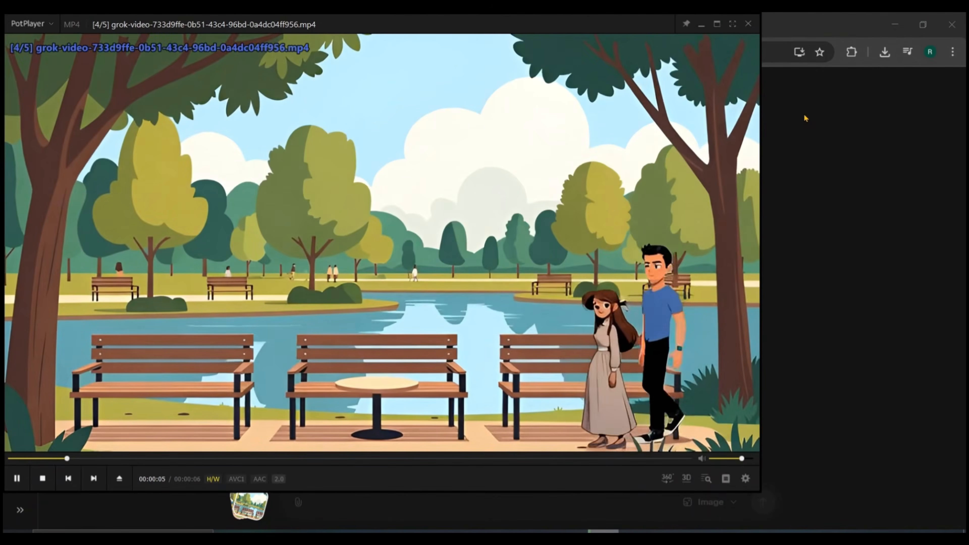
key(space)
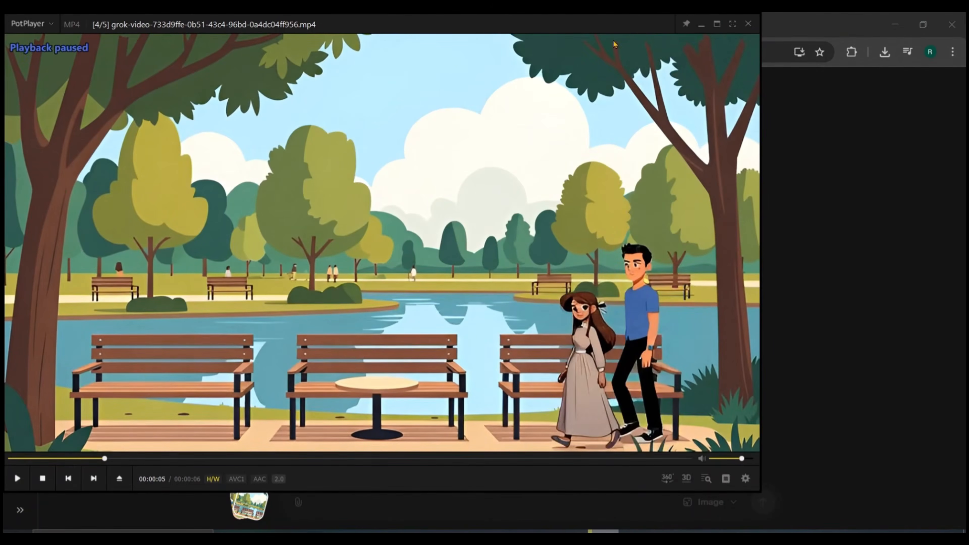
click(717, 24)
key(Right)
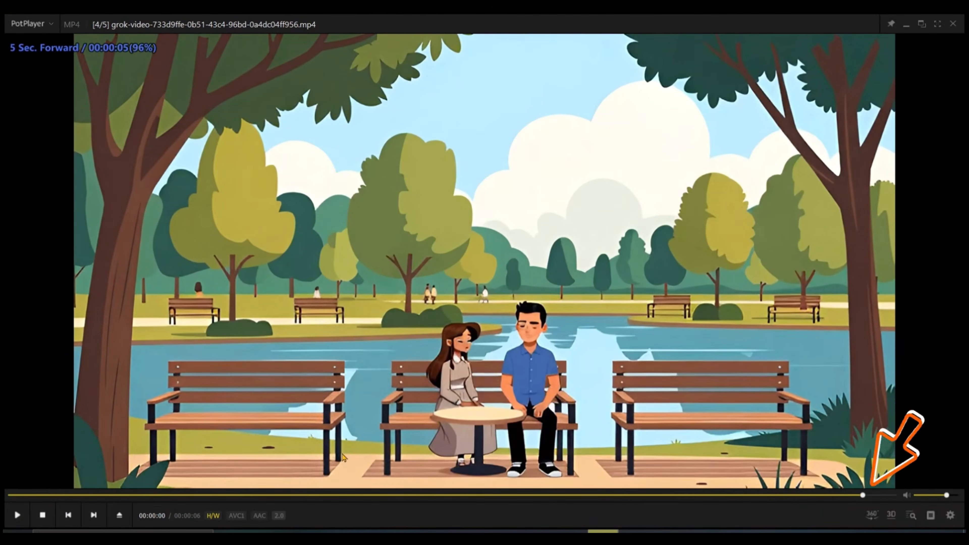
Step: Capture the whole paused frame with Snipping Tool and paste the snip into Grok Imagine
click(723, 53)
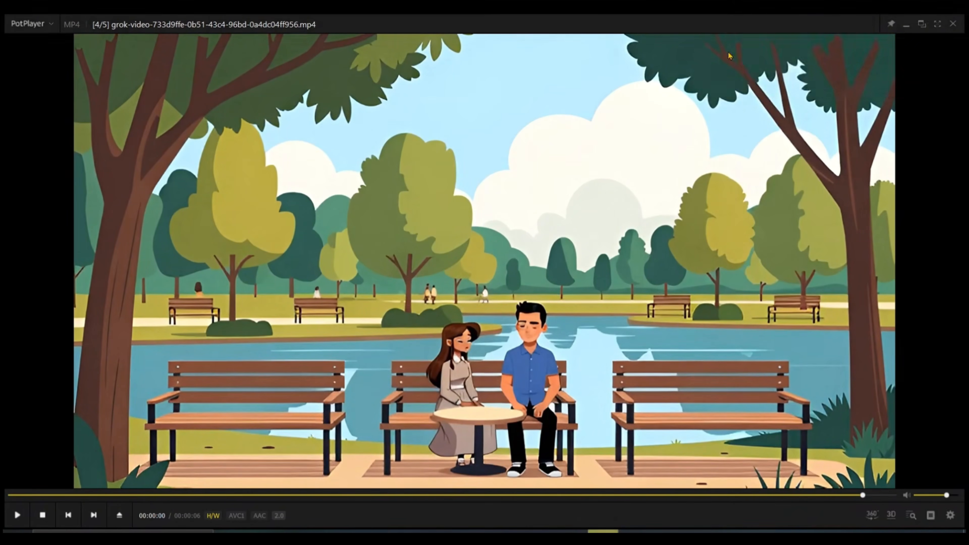
drag(71, 33, 900, 491)
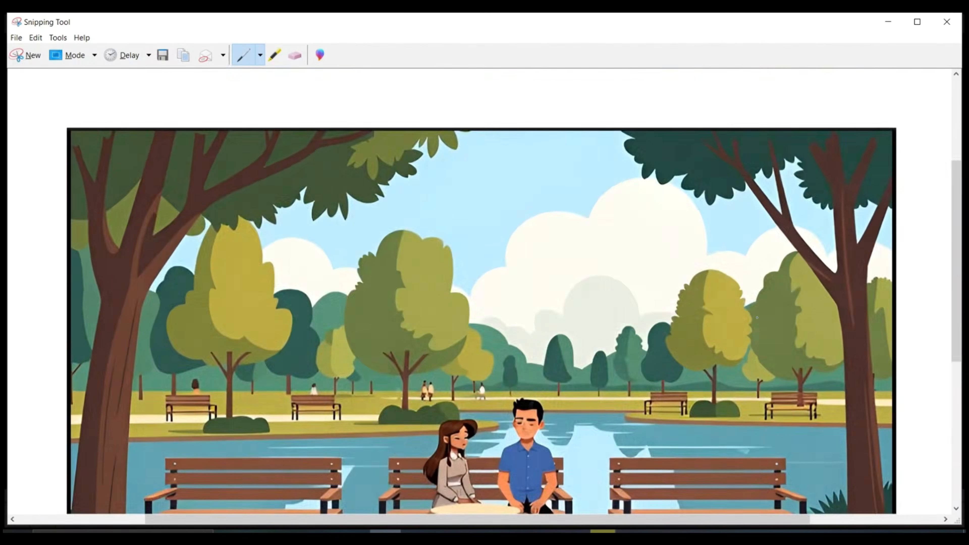
scroll(758, 318, down, 5)
scroll(482, 267, up, 5)
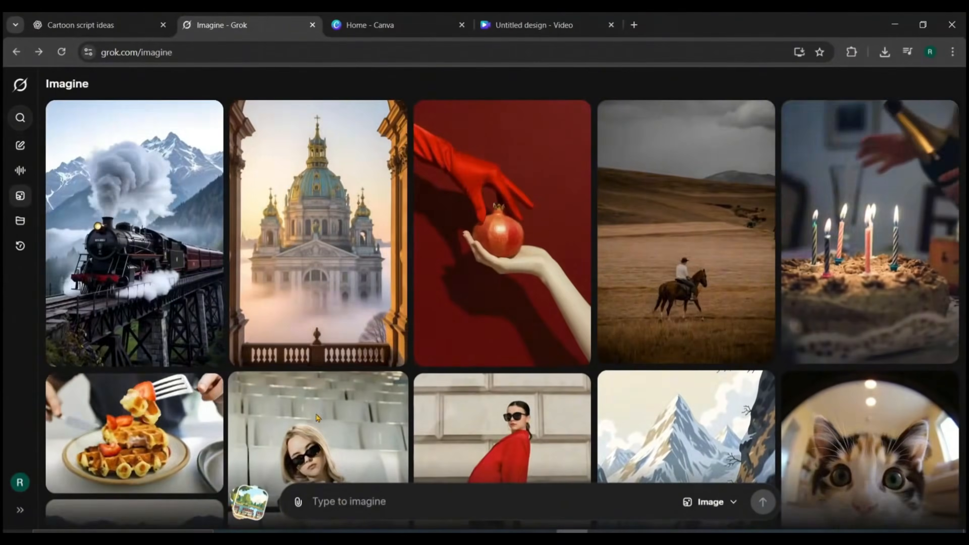
click(342, 508)
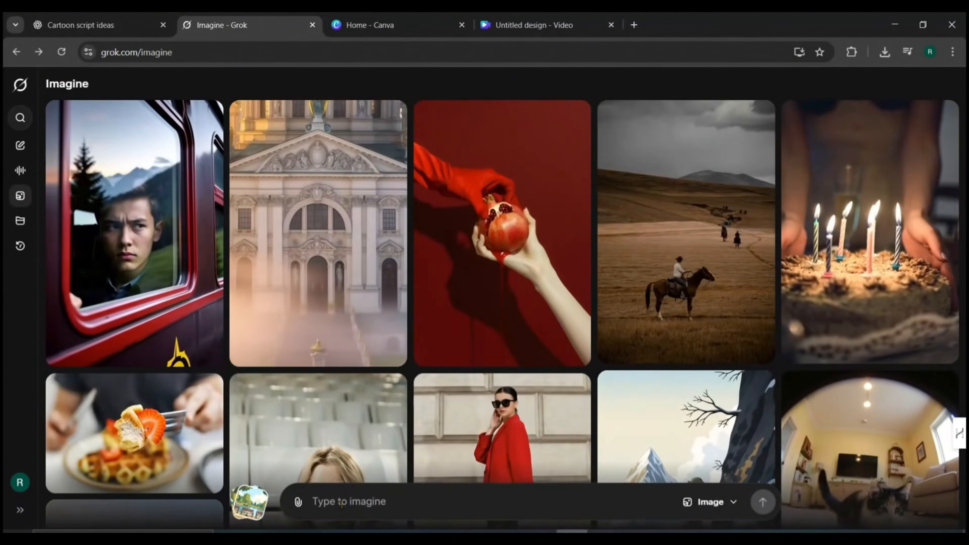
key(ctrl+v)
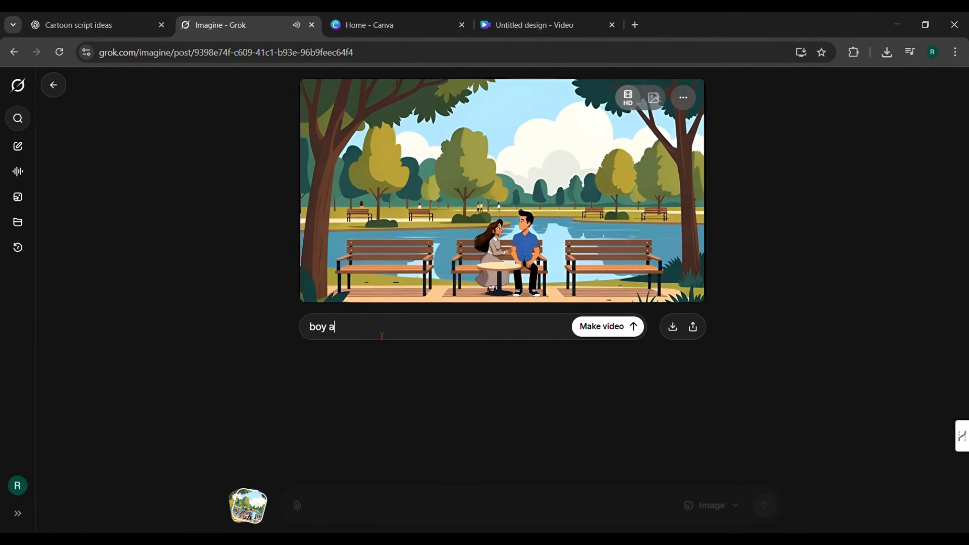
Step: Generate a video prompted with: boy and girl start cuddling on the bench. after that slight wind is blowing and sky get bit dark
text(start cuddling)
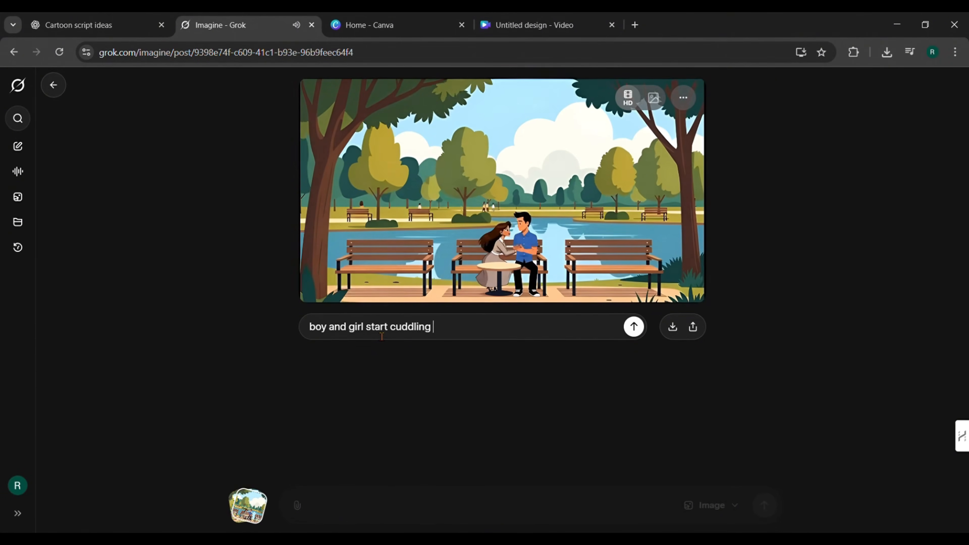
text( on the bench. after that)
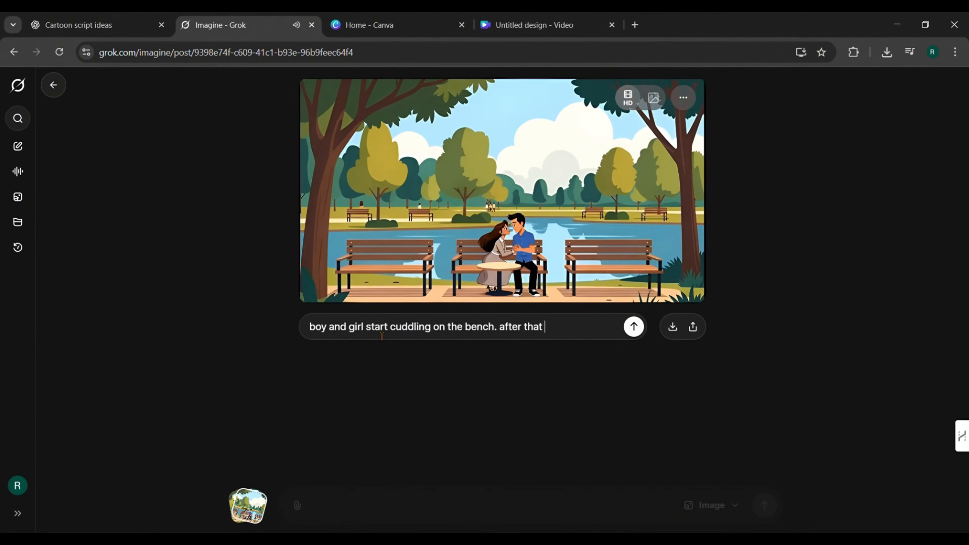
text( slight wind is blowing and sky get bit dark.)
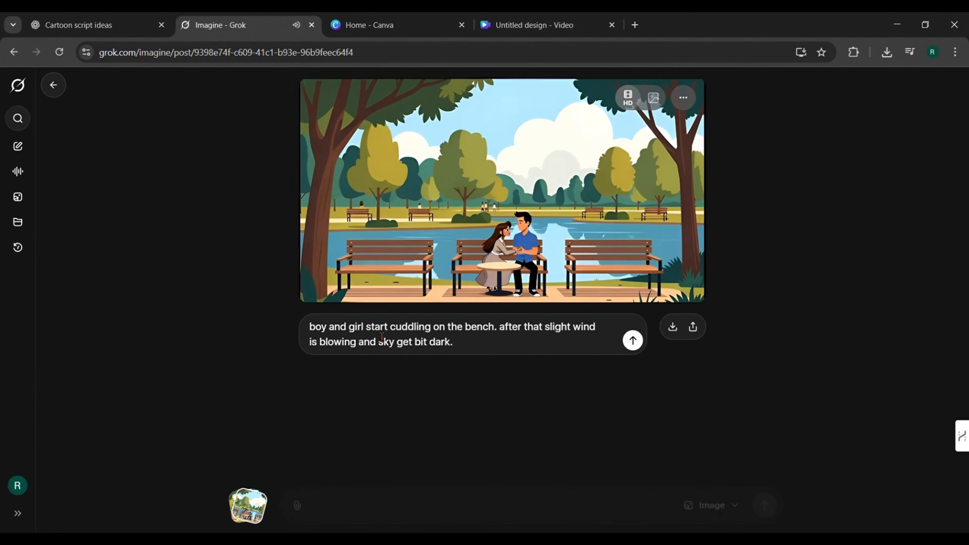
key(Return)
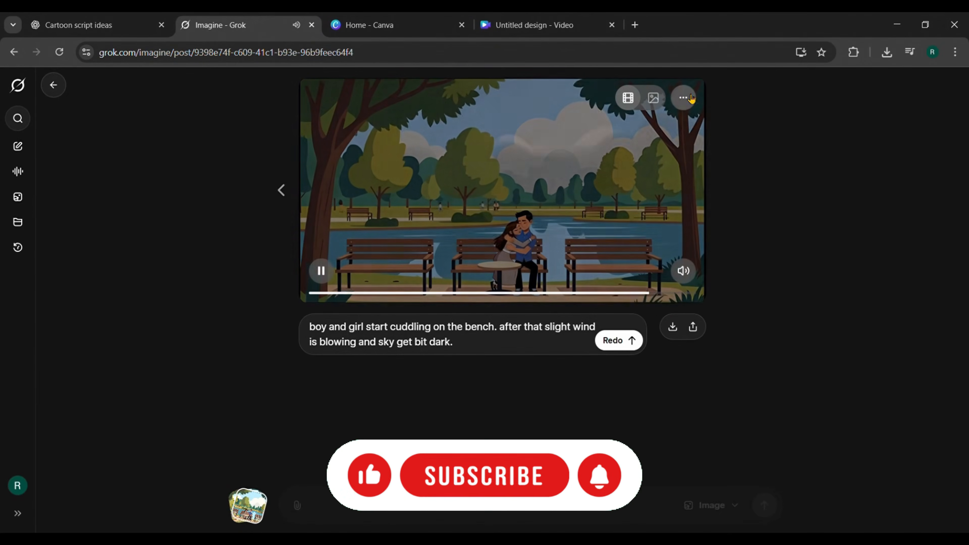
Step: Upscale the cuddling video and download it
click(657, 198)
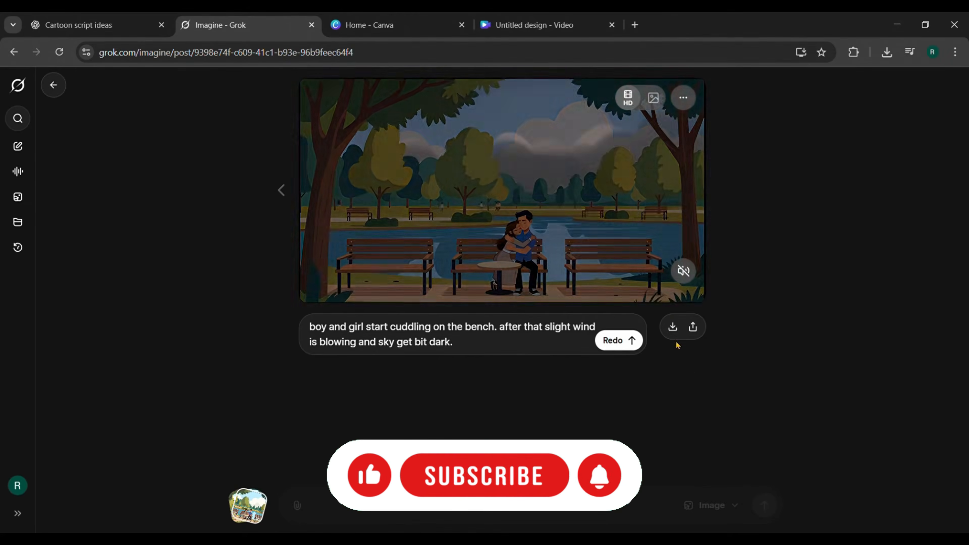
click(672, 327)
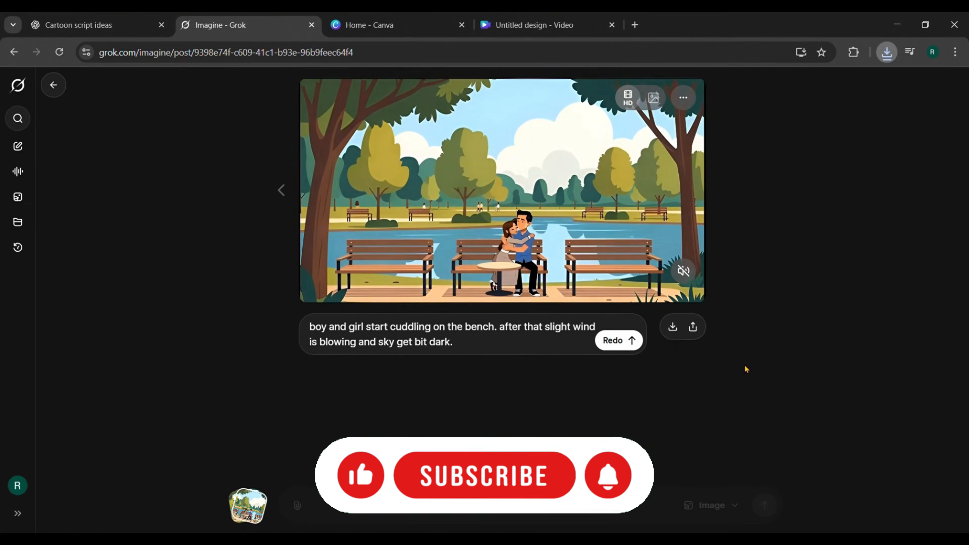
Step: Open the downloaded cuddling video in PotPlayer, enlarged and paused near its end with the darkened sky
click(886, 57)
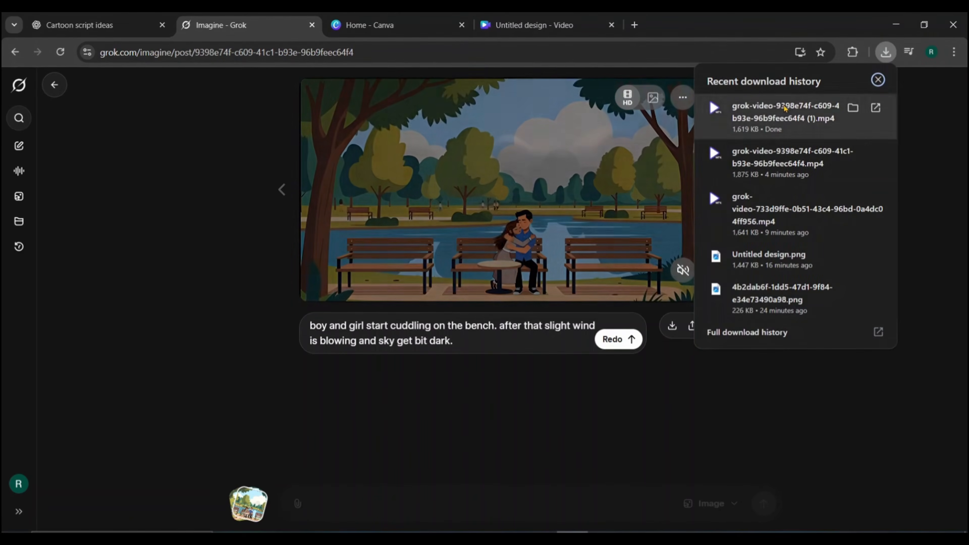
click(784, 109)
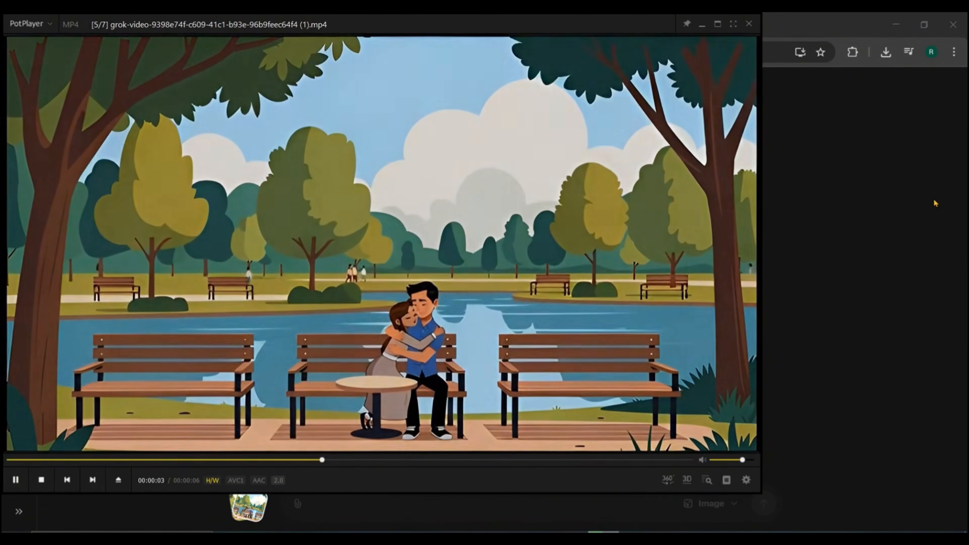
key(space)
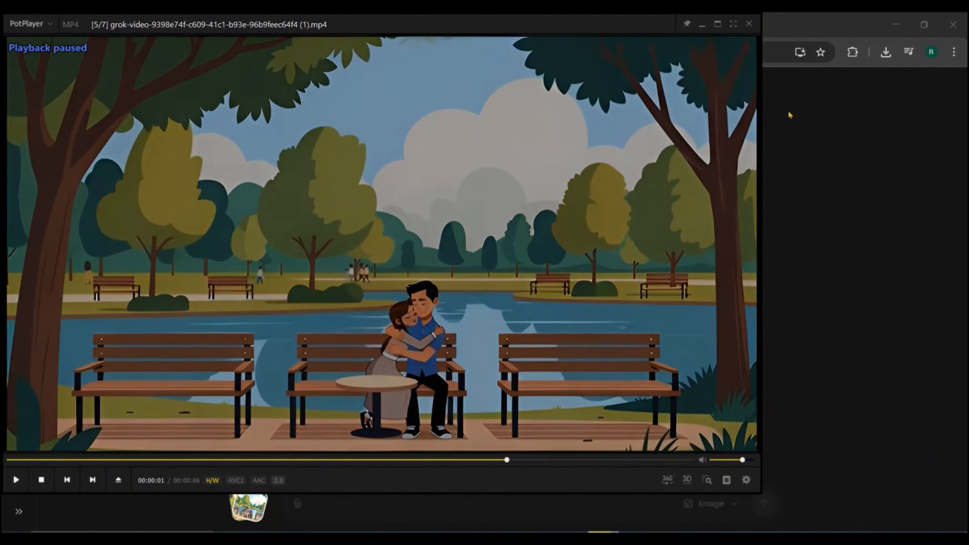
click(718, 24)
drag(658, 497, 786, 497)
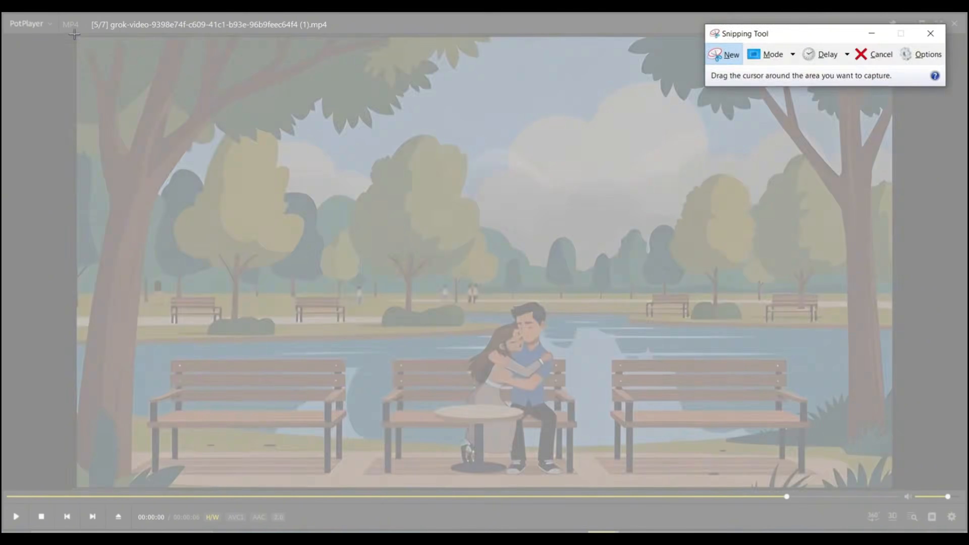
Step: Capture the paused dark-sky frame with Snipping Tool and bring it into Grok Imagine, shown as a still image
drag(75, 36, 894, 490)
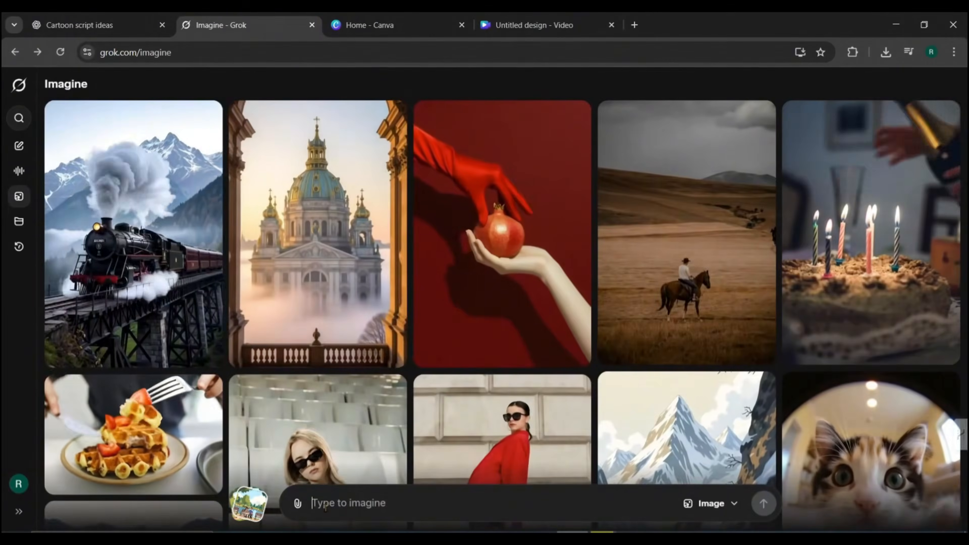
key(ctrl+v)
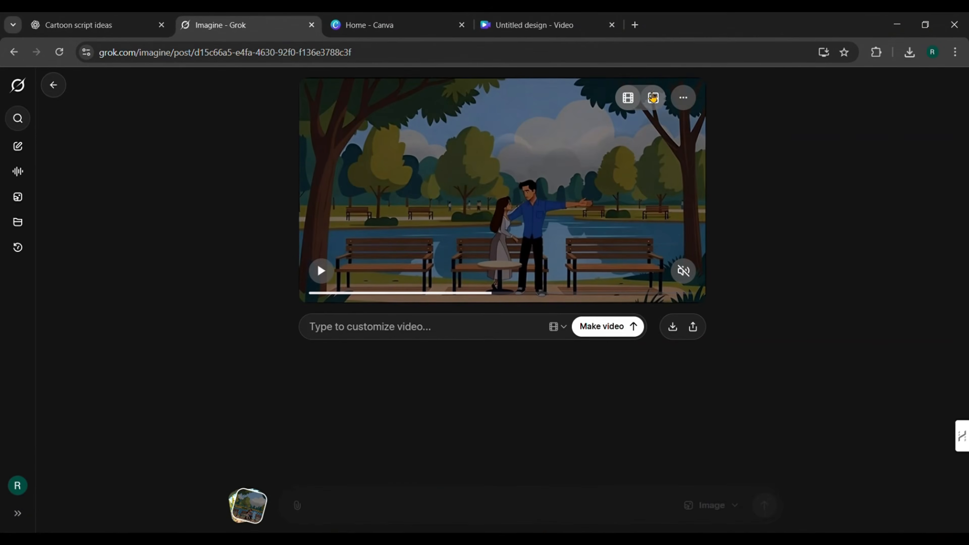
click(654, 99)
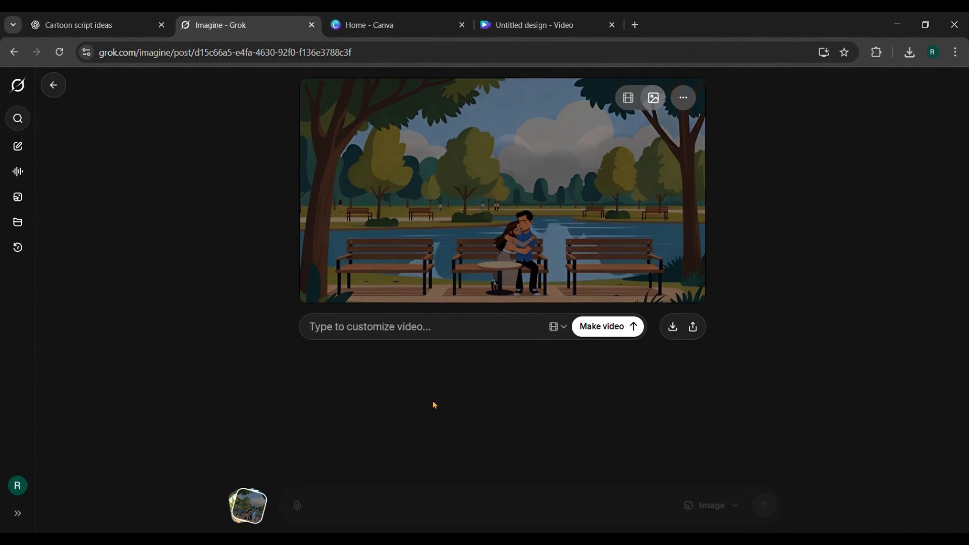
Step: Generate a video prompted with: girl open her eyes and says "looks like, it is going to rain". after that boy says while looking around "lets go then"
text(girl)
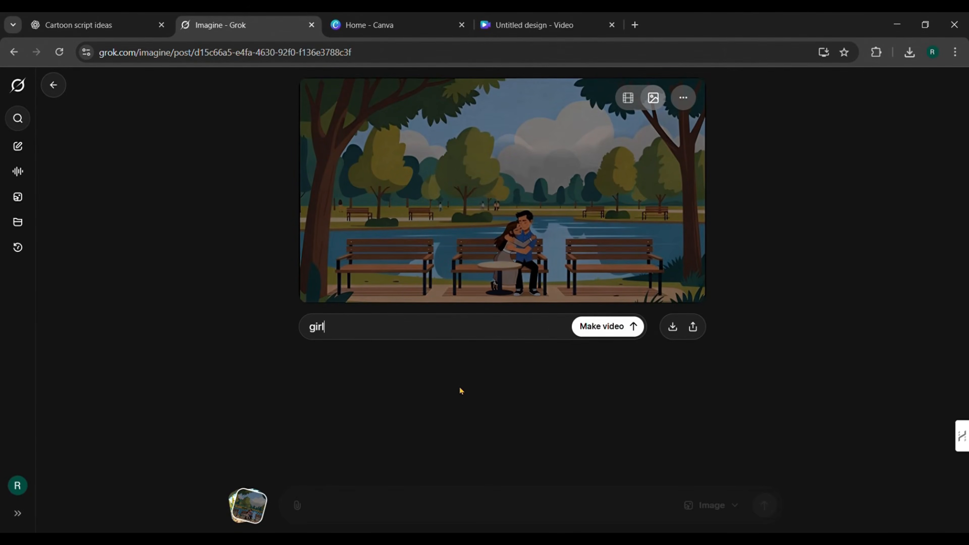
text( open her eyes and says "looks like, it is going to rain".  then)
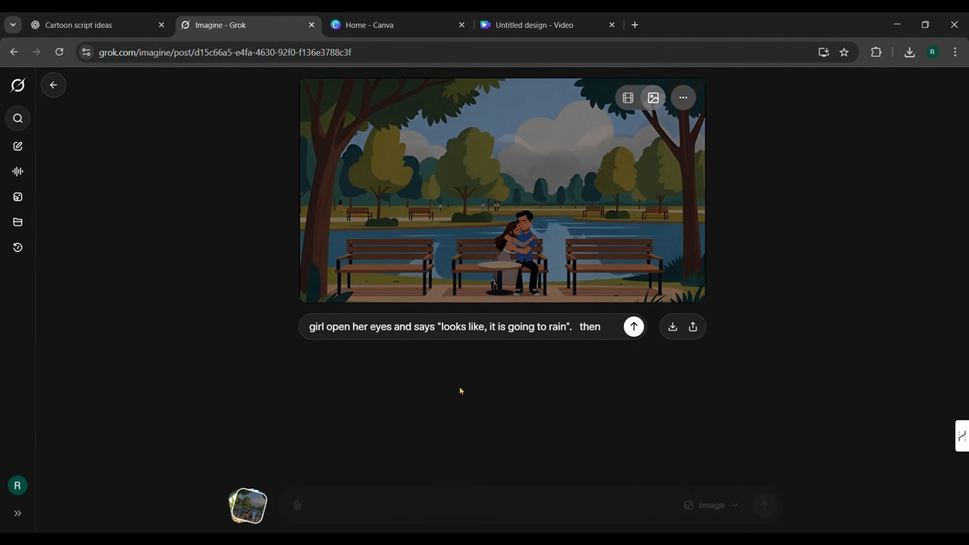
text(ter that boy says while looking aroud "lets go)
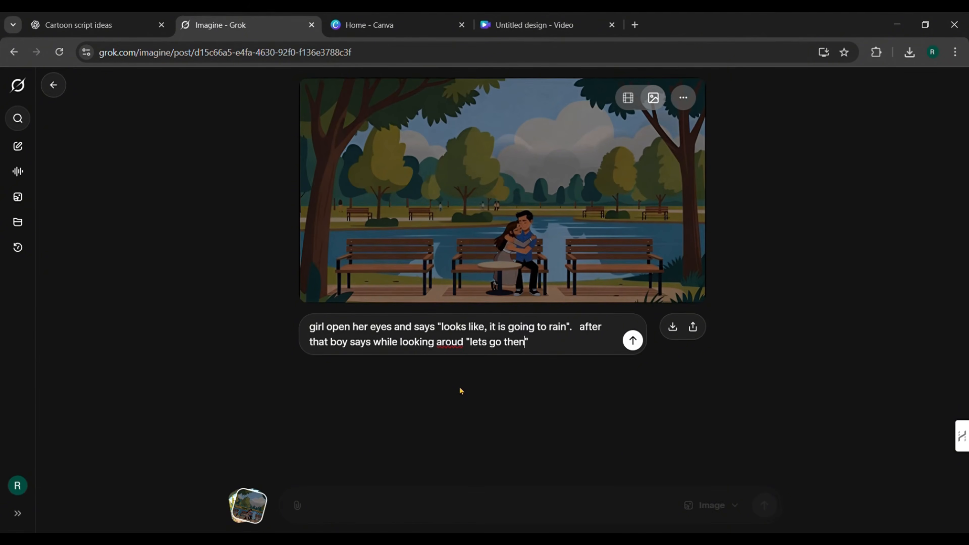
click(458, 343)
text(n)
click(624, 341)
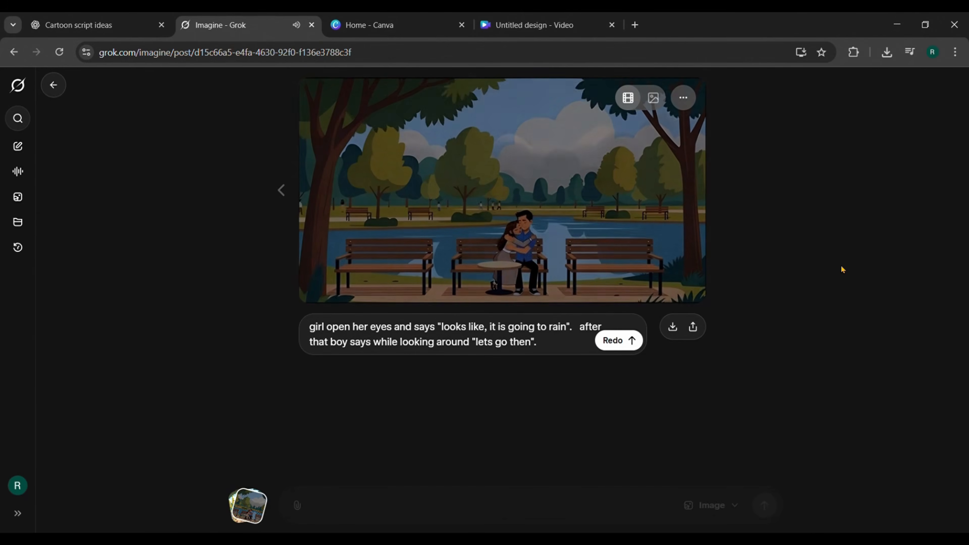
Step: Pause the newly generated rain-dialogue video of the couple on the bench and upscale it
mouse_move(693, 95)
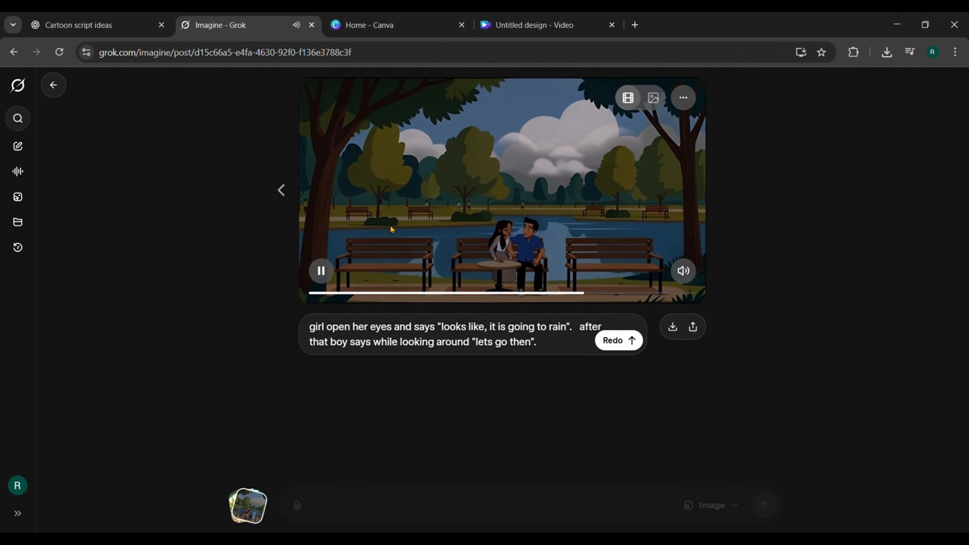
click(323, 278)
click(684, 98)
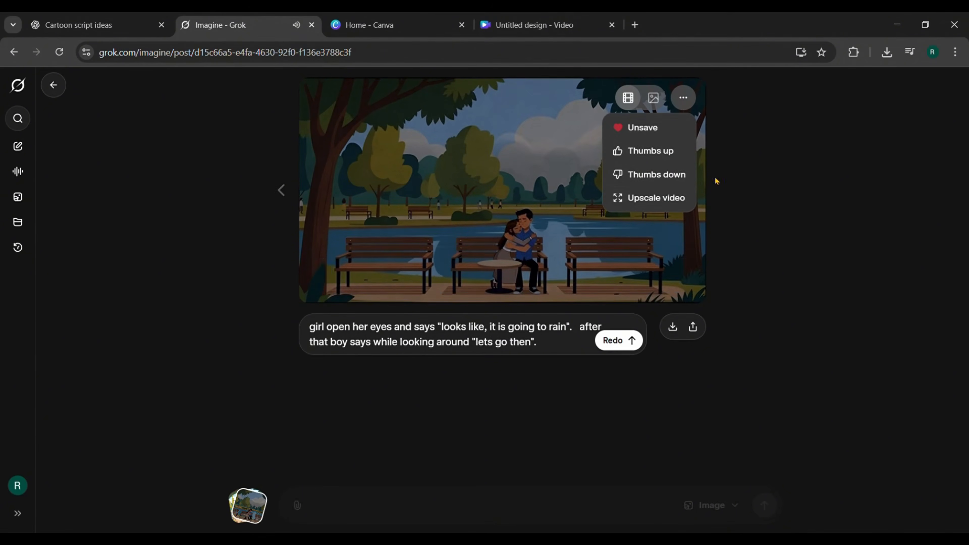
click(657, 198)
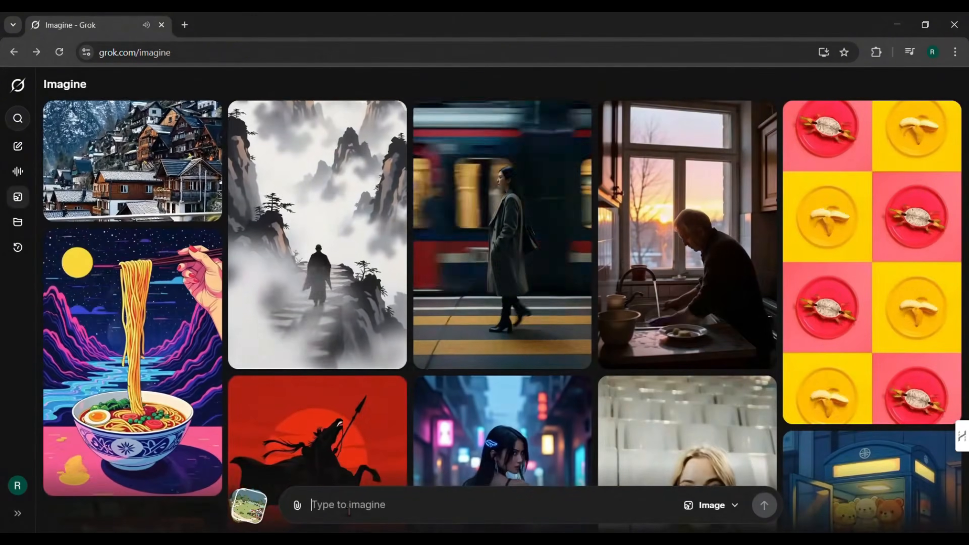
Step: Write an Imagine prompt: cartoon background of a modern park, outdoor coffee shop with a big summer hut at the right side, sky is bit dark
text(cartoon background of a modern park)
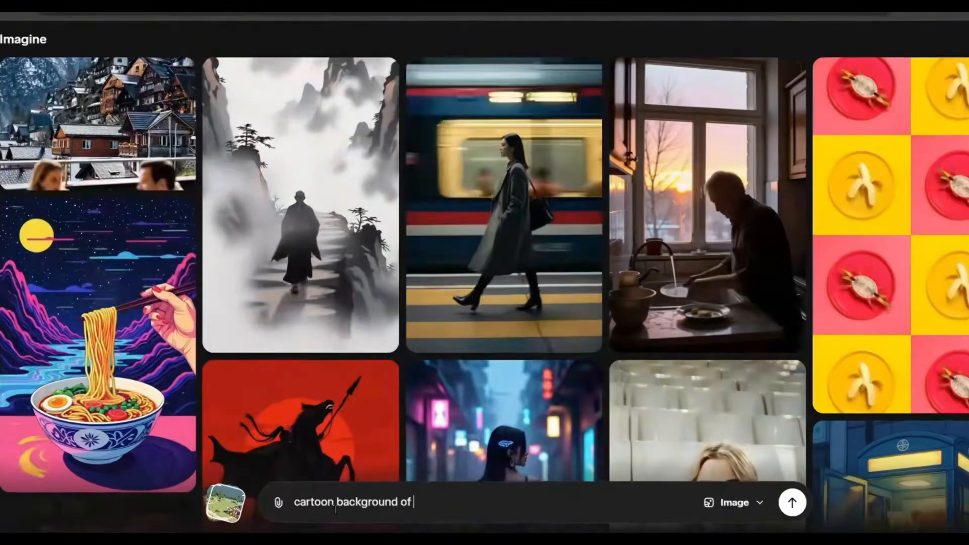
text(. there is a our)
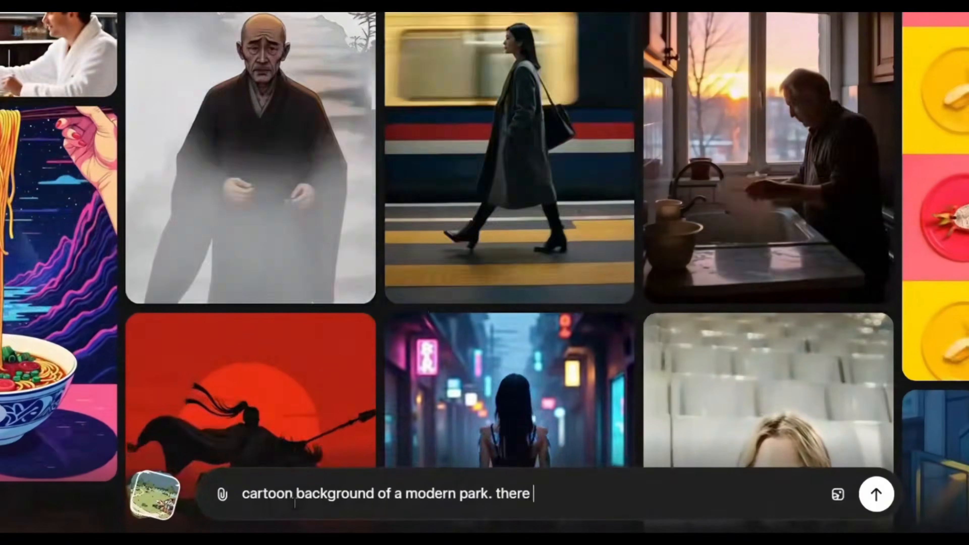
key(BackSpace)
text(tdoor co)
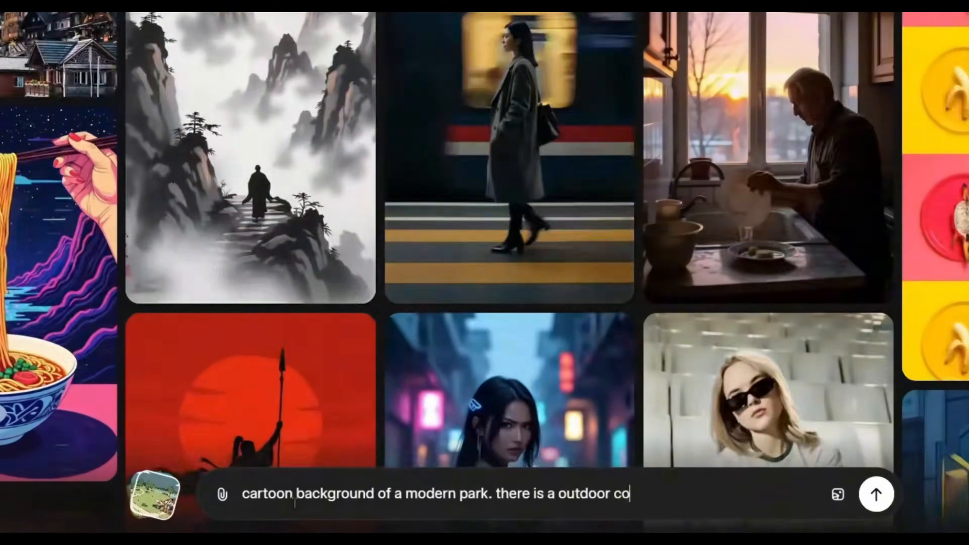
text(ffee shop with a big summ)
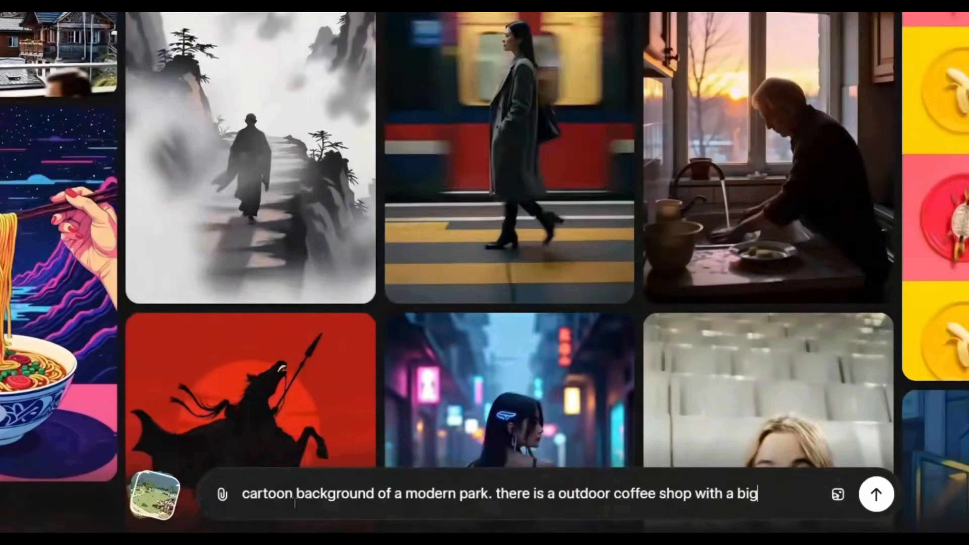
text(er hut at the r)
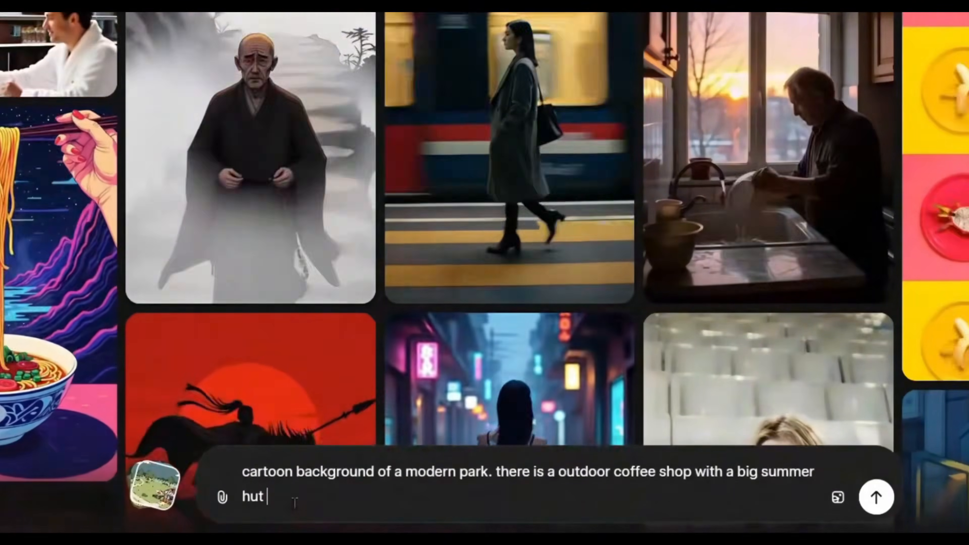
text(side of t)
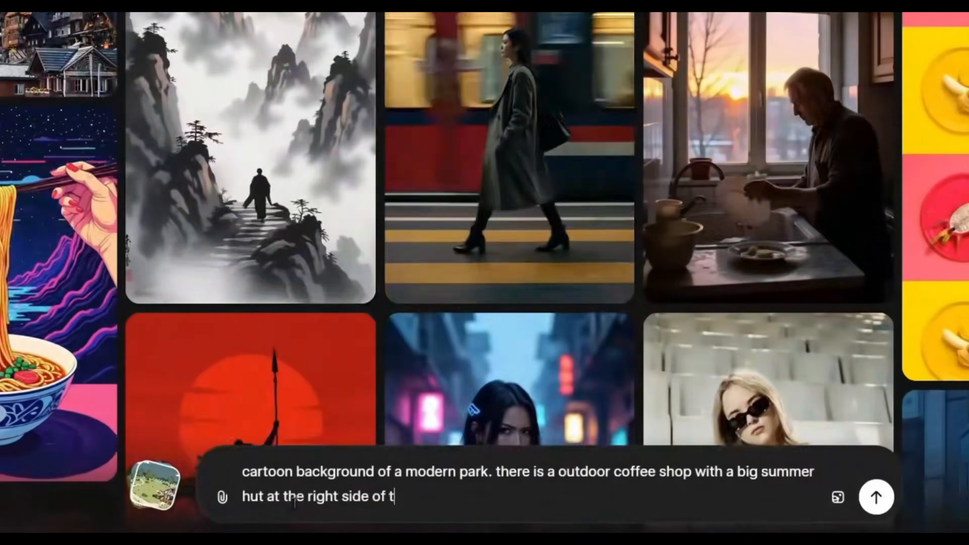
text(he park. sky is bit dark.)
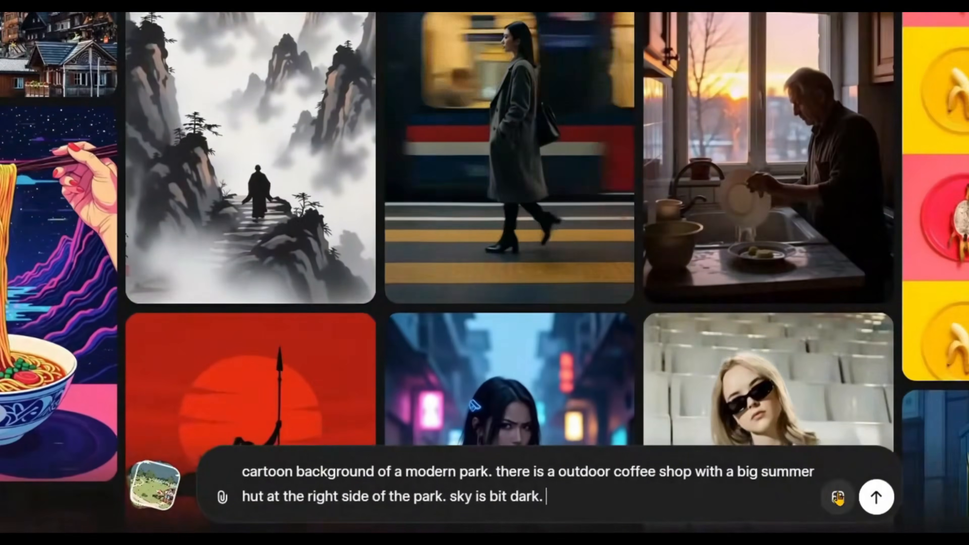
Step: Choose the 3:2 aspect ratio and generate images from the coffee shop park prompt
click(838, 497)
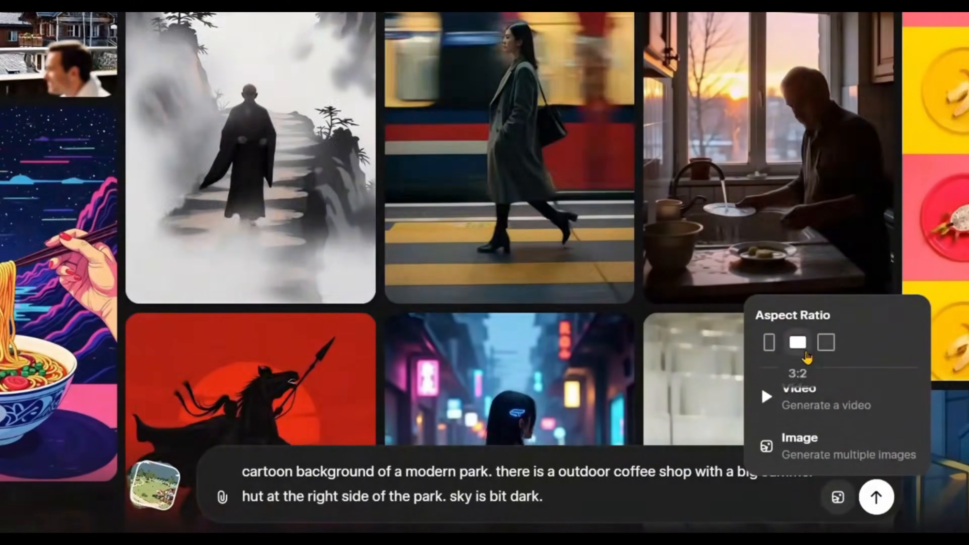
click(802, 525)
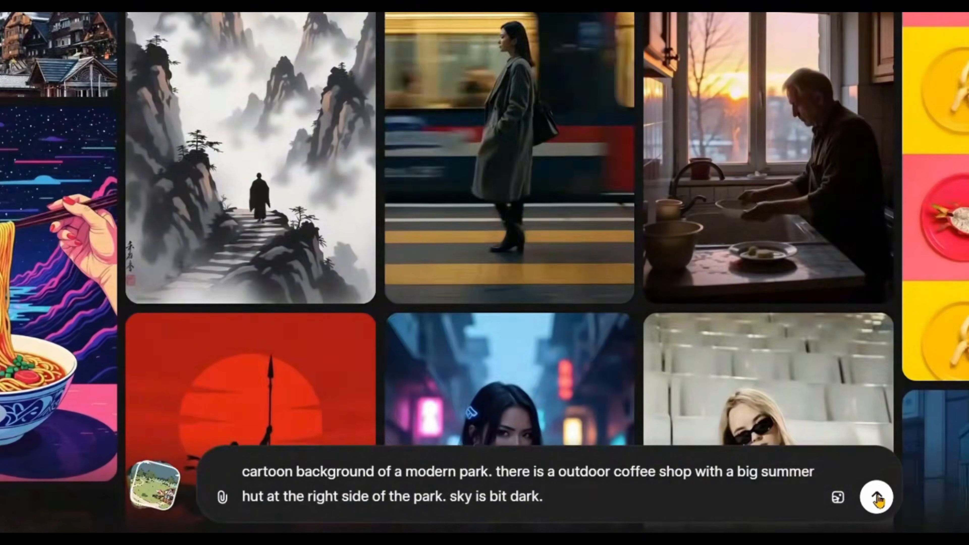
click(876, 498)
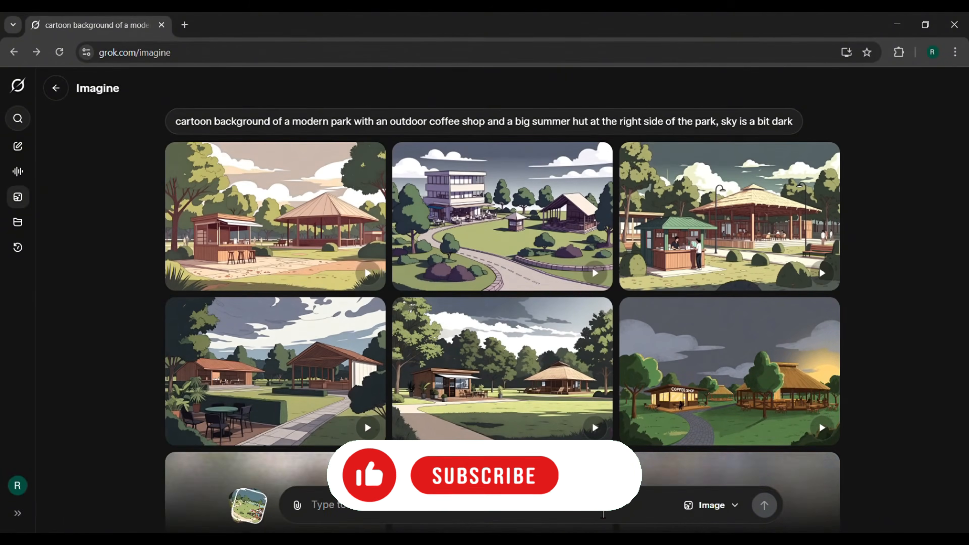
Step: Open the generated background with a straight central path and a coffee hut with a cup sign on its right
scroll(487, 324, down, 2)
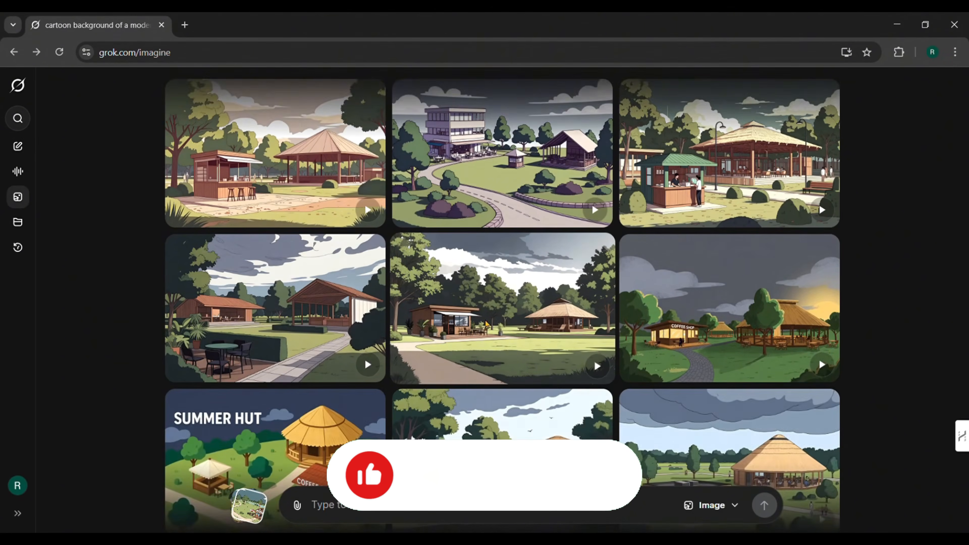
scroll(536, 355, down, 3)
scroll(536, 355, down, 10)
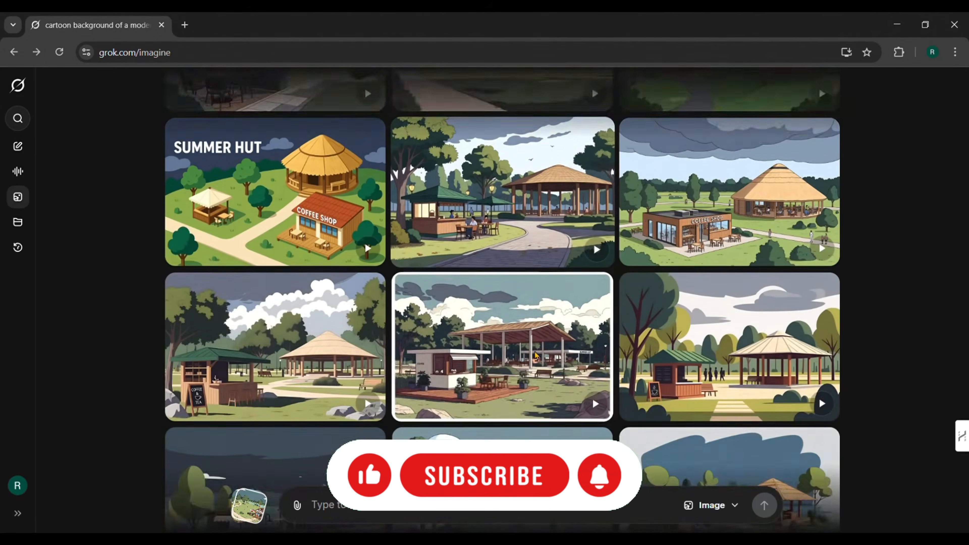
scroll(536, 355, down, 15)
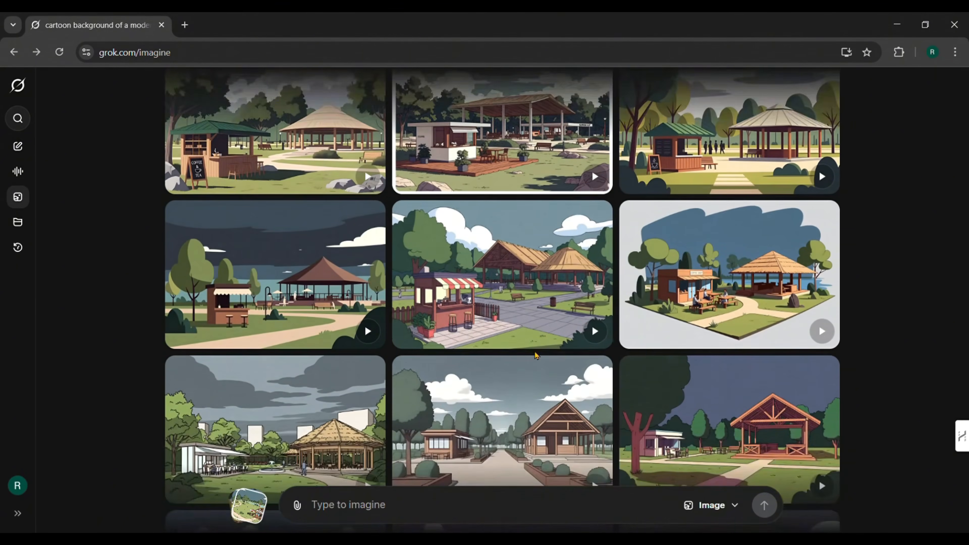
scroll(537, 356, down, 5)
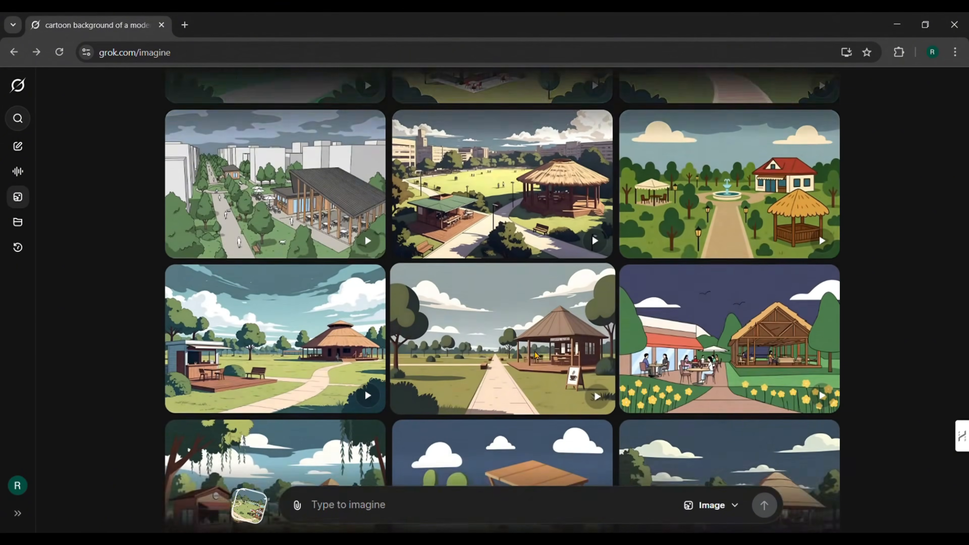
click(502, 293)
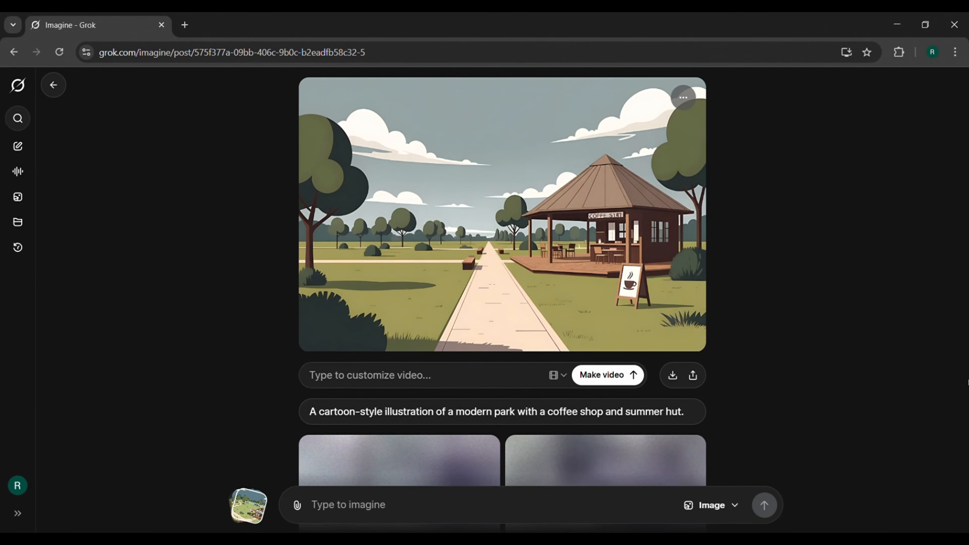
Step: Download the coffee hut background by opening its full-size image and saving it to the computer
click(674, 376)
right_click(434, 233)
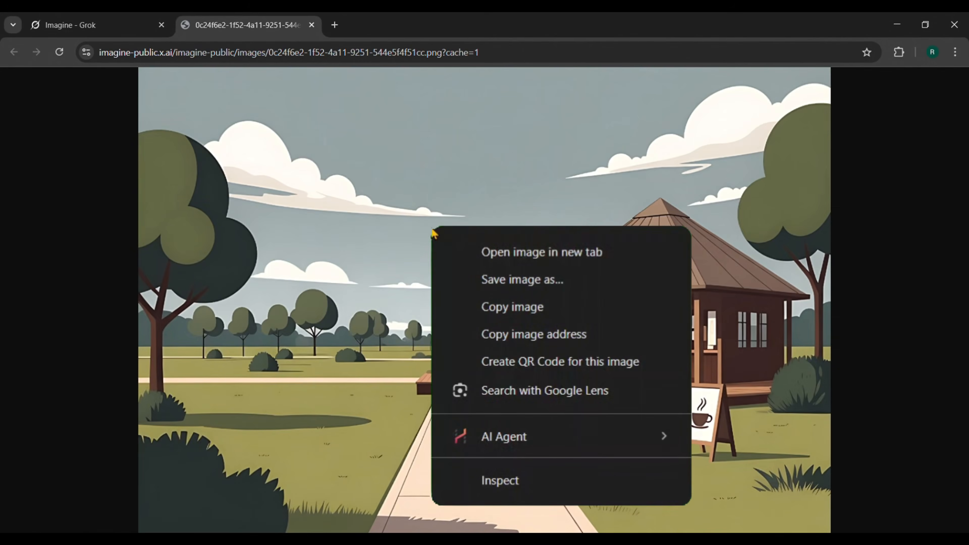
click(500, 285)
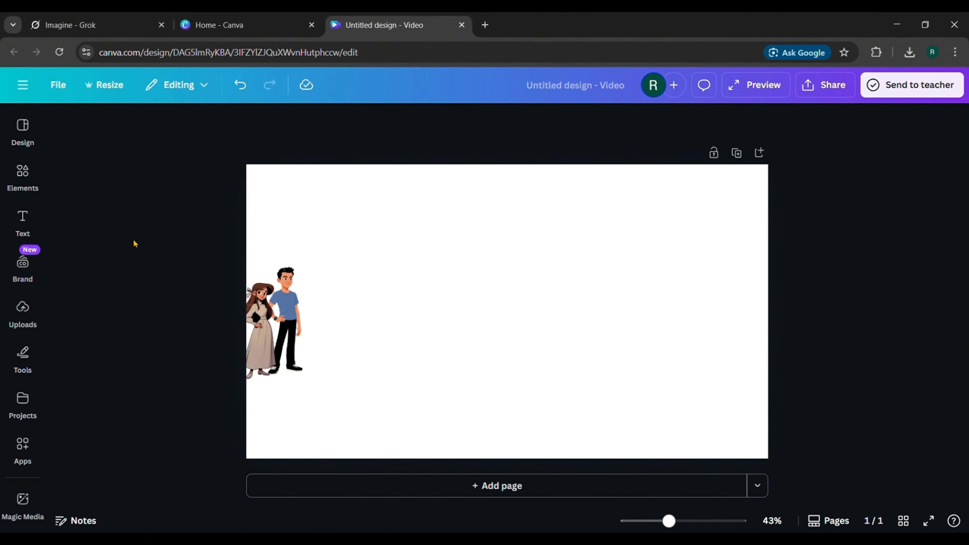
Step: In the Canva design, set the uploaded coffee hut picture as the page background and shrink the couple at the scene's left edge
click(22, 307)
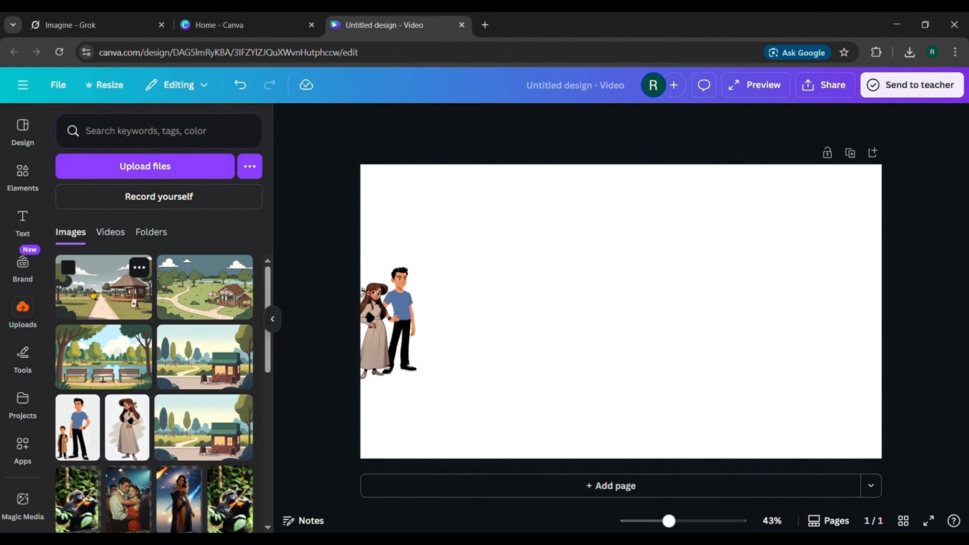
click(93, 294)
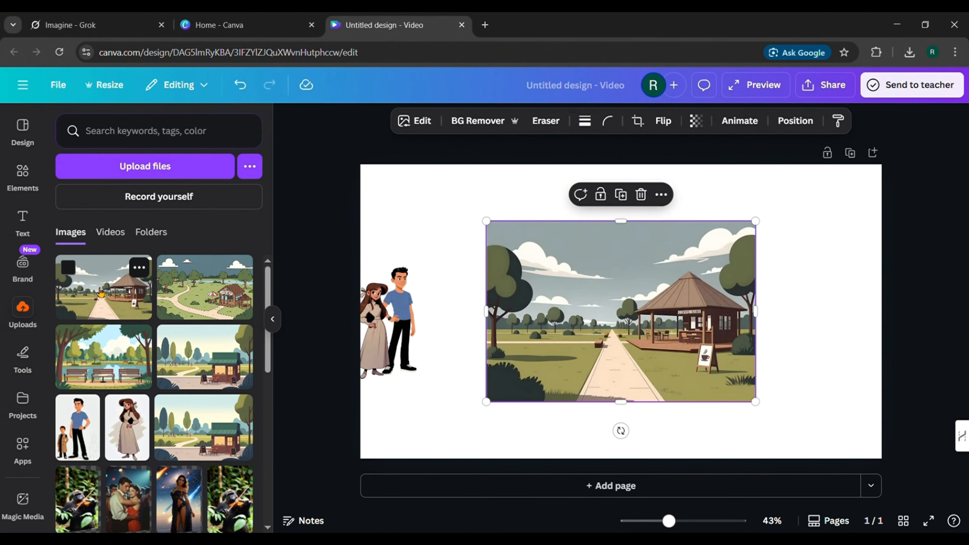
right_click(578, 289)
click(627, 459)
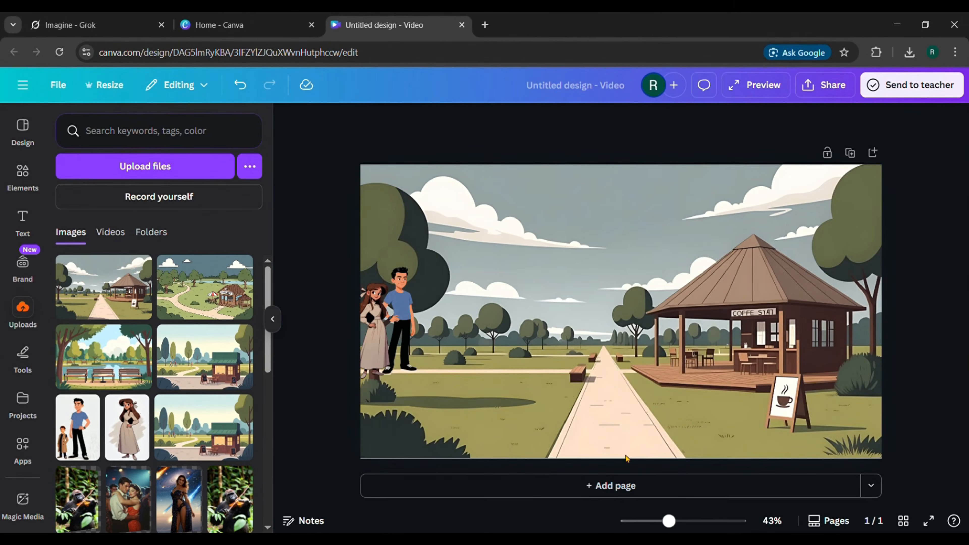
click(278, 320)
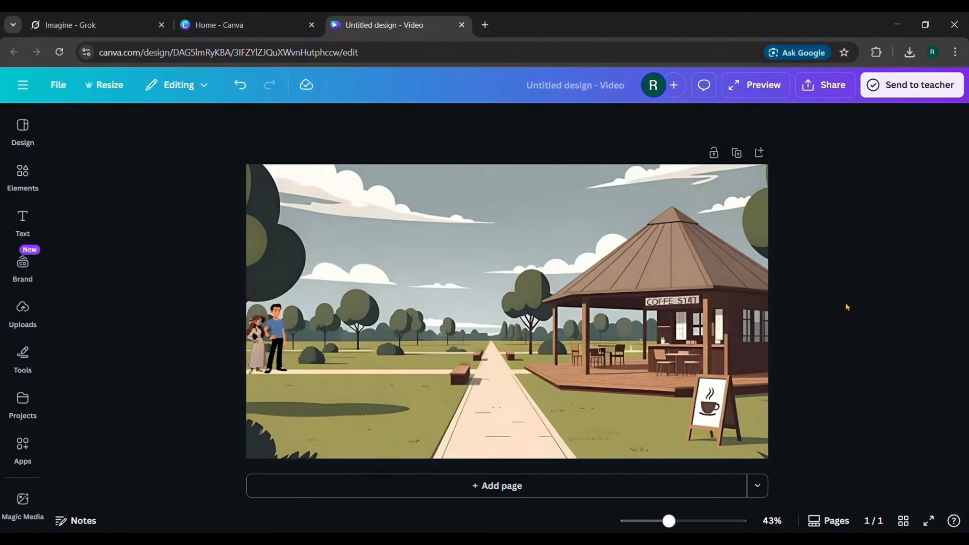
Step: Download the composed coffee hut scene with the couple as a PNG at size 1 (1,920 × 1,080 px)
click(821, 97)
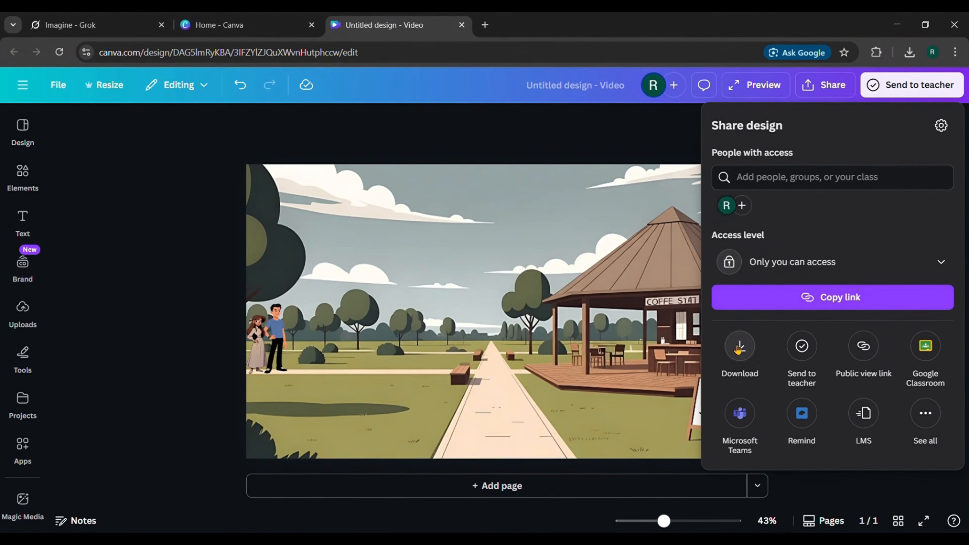
click(739, 347)
click(874, 173)
click(777, 249)
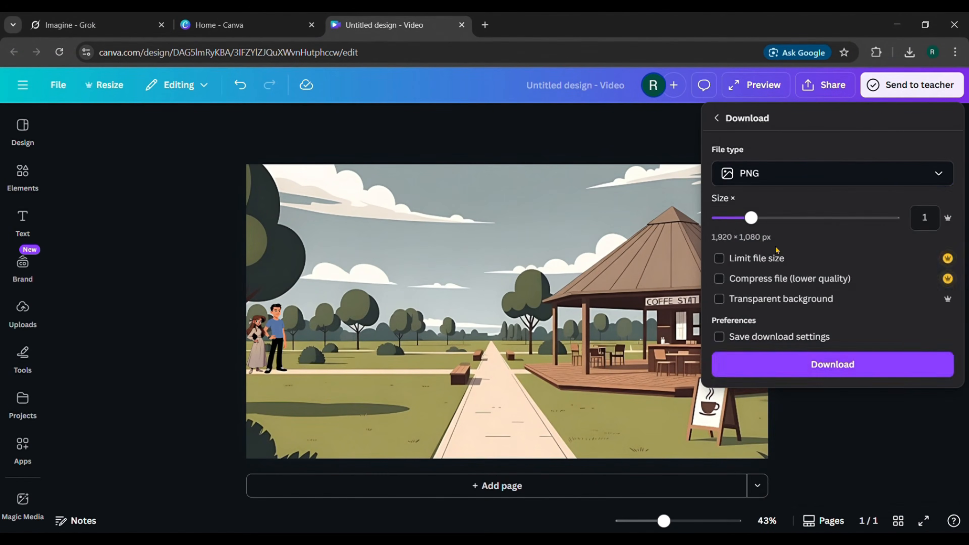
click(727, 367)
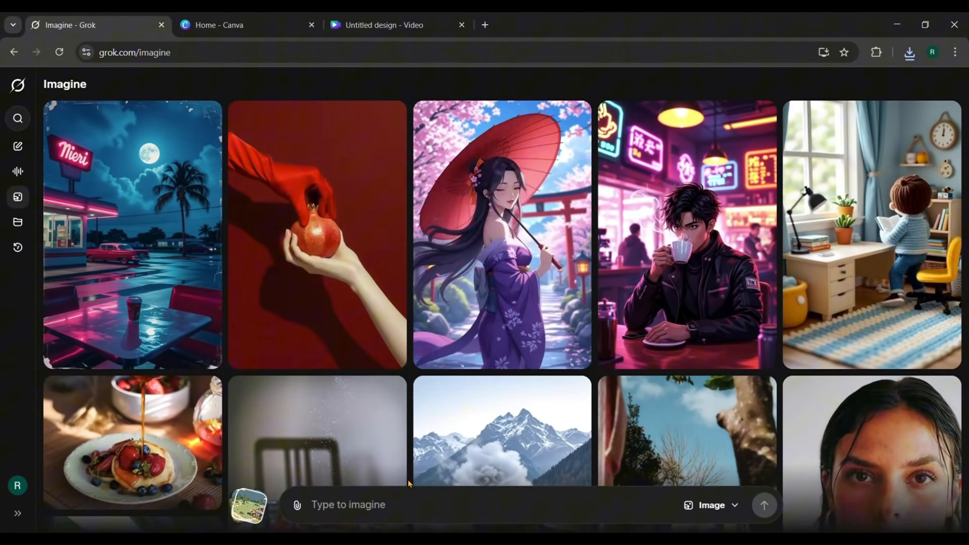
Step: Attach the downloaded scene in Grok Imagine and generate a video prompted with: girl and boy go to coffee shop and boy says 'lets grab some coffee.'
click(297, 506)
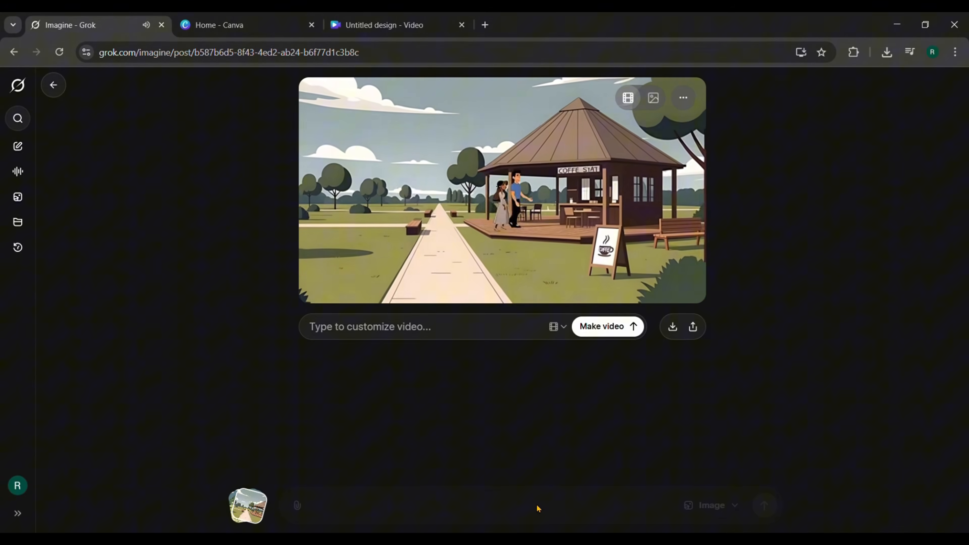
click(420, 336)
text(girl and boy go to co)
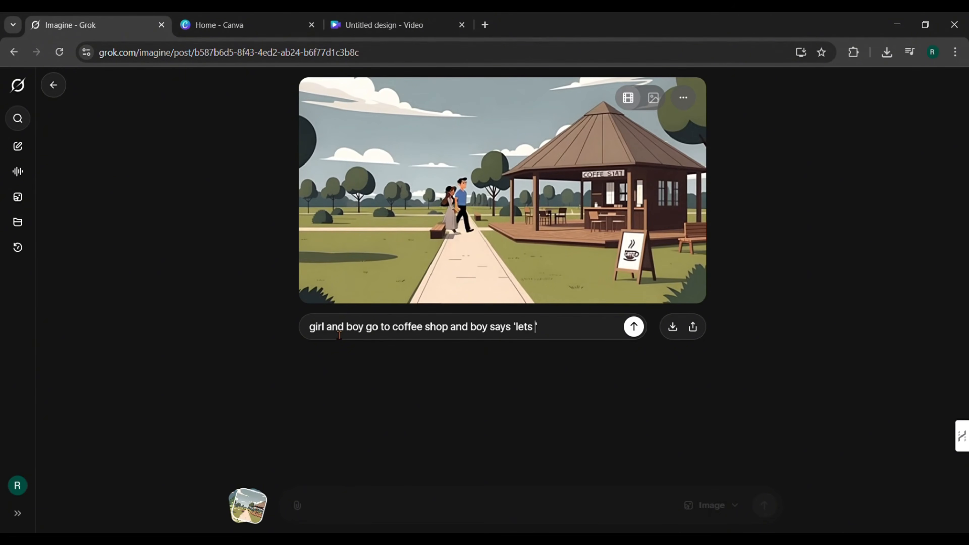
text(ffee.)
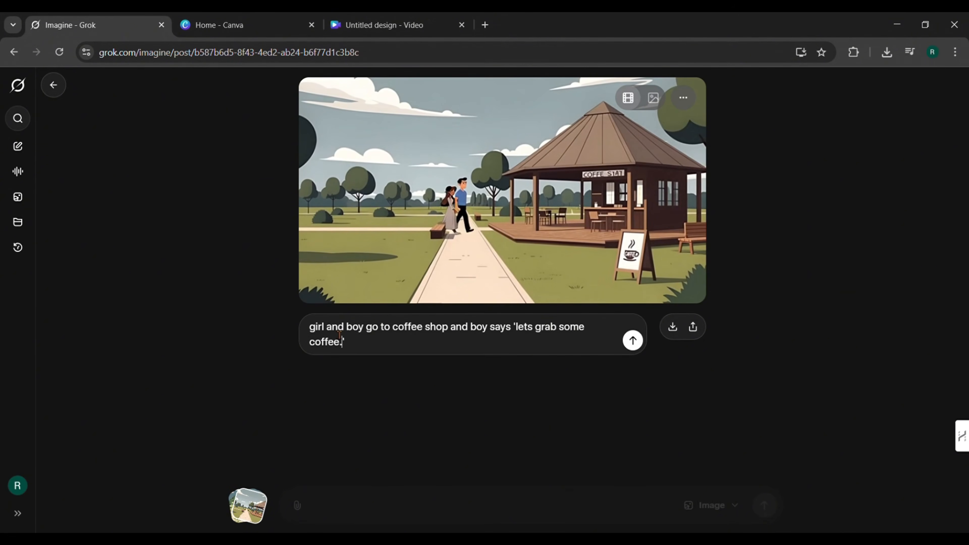
click(634, 341)
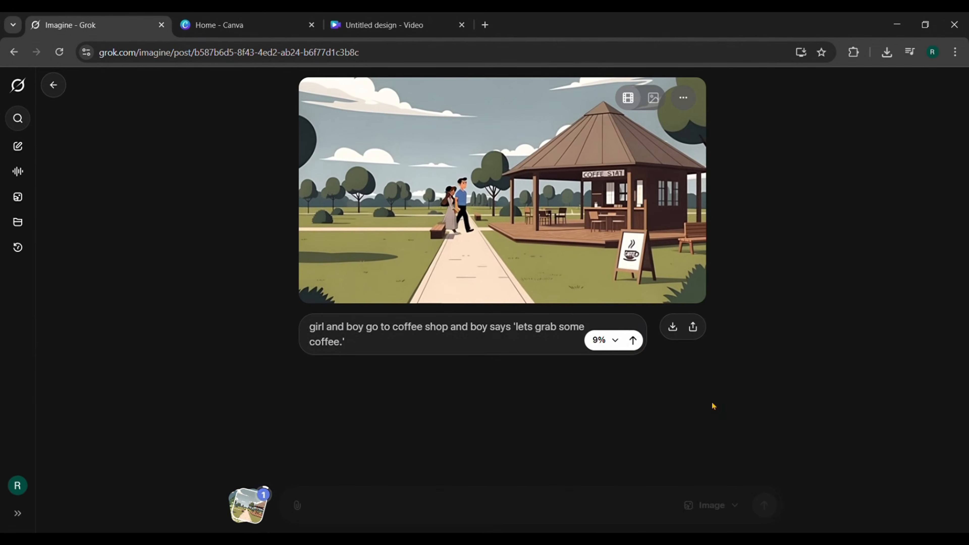